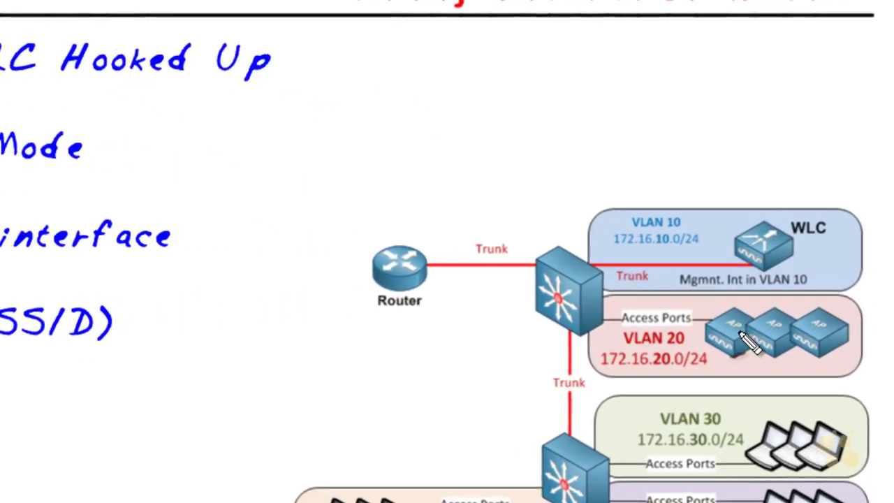
Step: Draw AP-1 in red cabled into VLAN 20, and circle its coverage in green
mouse_move(597, 321)
mouse_down()
mouse_move(626, 344)
mouse_move(421, 365)
mouse_up()
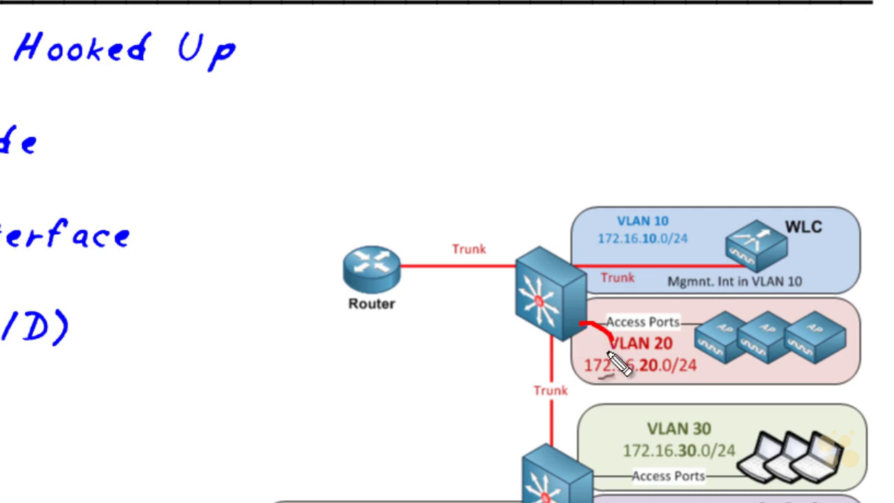
mouse_move(423, 328)
mouse_down()
mouse_move(377, 336)
mouse_move(395, 393)
mouse_move(399, 371)
mouse_move(419, 383)
mouse_move(423, 376)
mouse_up()
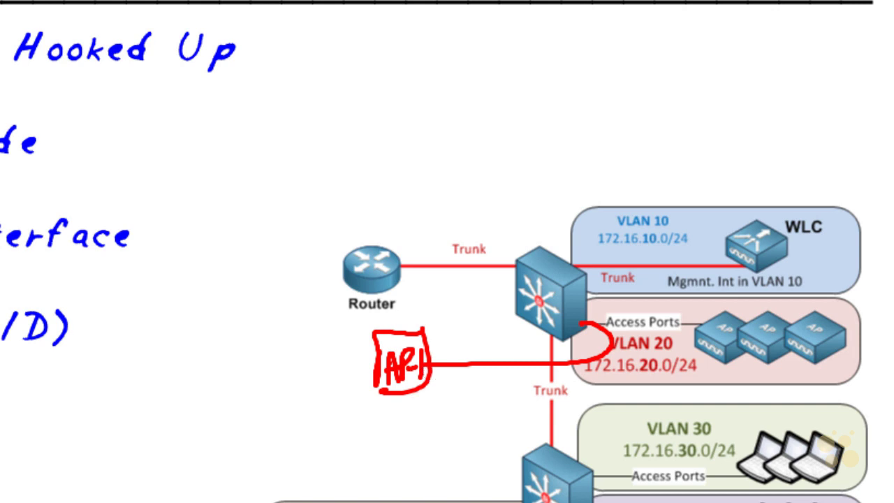
drag(461, 488, 518, 481)
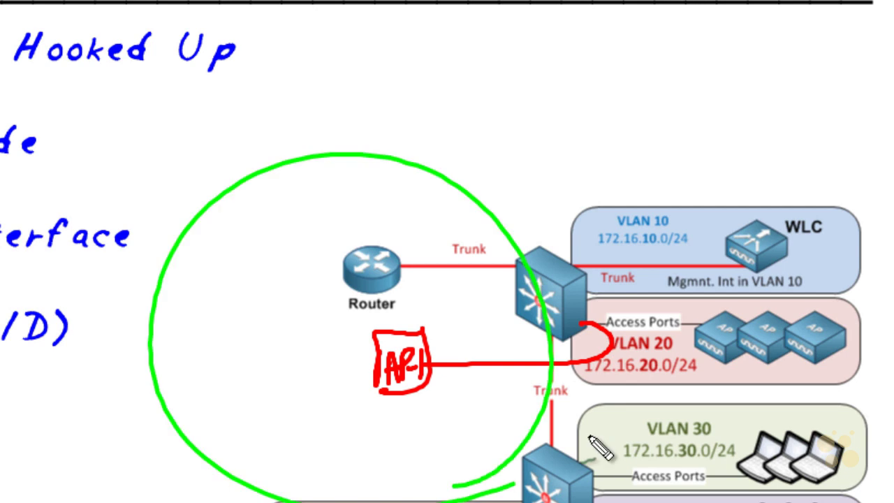
Step: Add a green tick inside the circle and green marks toward VLAN 30 and the WLC
mouse_move(201, 343)
mouse_down()
mouse_move(212, 339)
mouse_move(208, 313)
mouse_move(235, 319)
mouse_move(256, 305)
mouse_move(249, 310)
mouse_move(289, 305)
mouse_move(315, 259)
mouse_move(340, 254)
mouse_move(332, 250)
mouse_up()
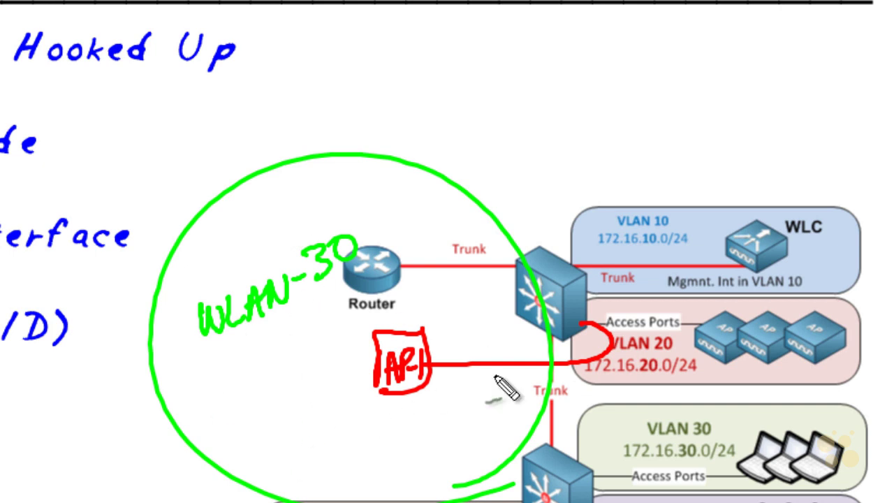
mouse_move(595, 389)
mouse_down()
mouse_move(607, 421)
mouse_move(612, 397)
mouse_up()
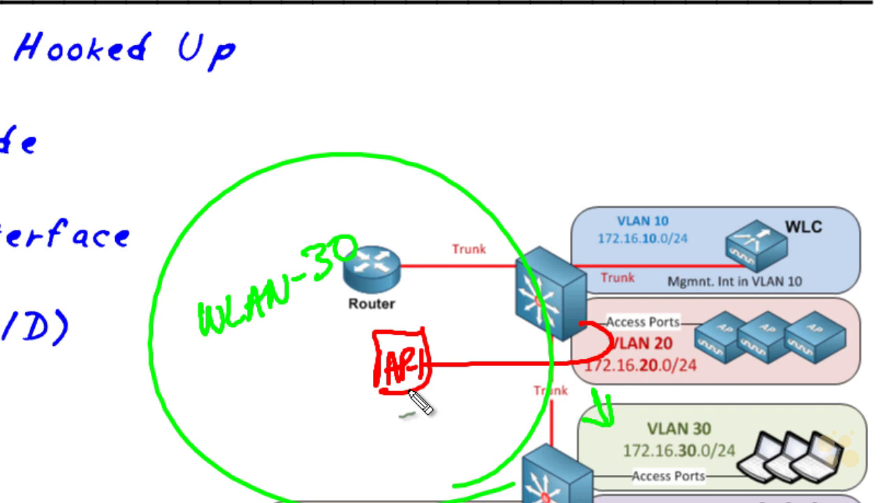
drag(751, 148, 750, 202)
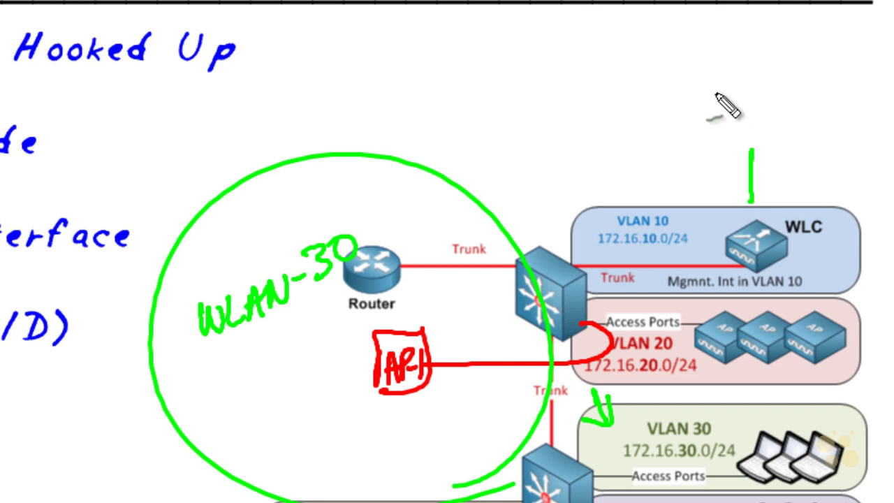
Step: Handwrite the green WLAN-30 label above the line leading to the WLC
click(715, 86)
mouse_move(715, 85)
mouse_down()
mouse_move(756, 77)
mouse_move(754, 89)
mouse_move(807, 51)
mouse_up()
mouse_move(761, 96)
mouse_down()
mouse_move(766, 120)
mouse_move(796, 100)
mouse_move(797, 85)
mouse_up()
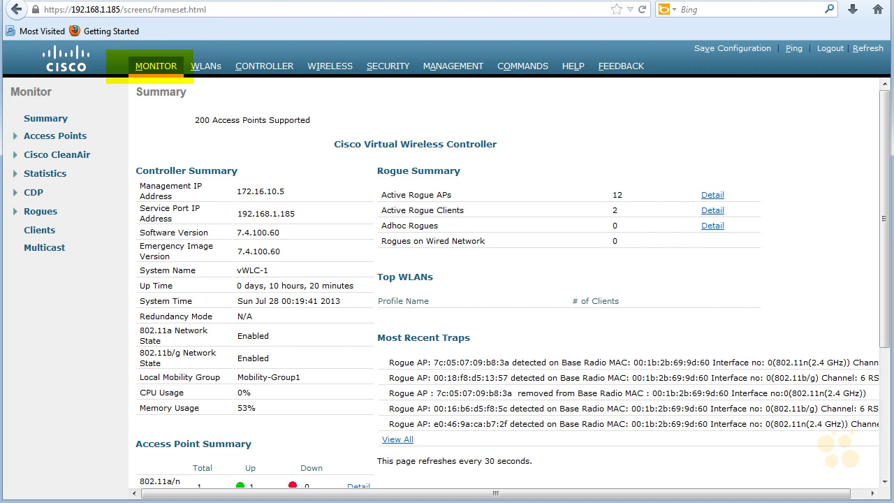
Step: Circle in red the All APs Total and Up counts, each showing 1
scroll(296, 157, down, 3)
scroll(296, 157, down, 1)
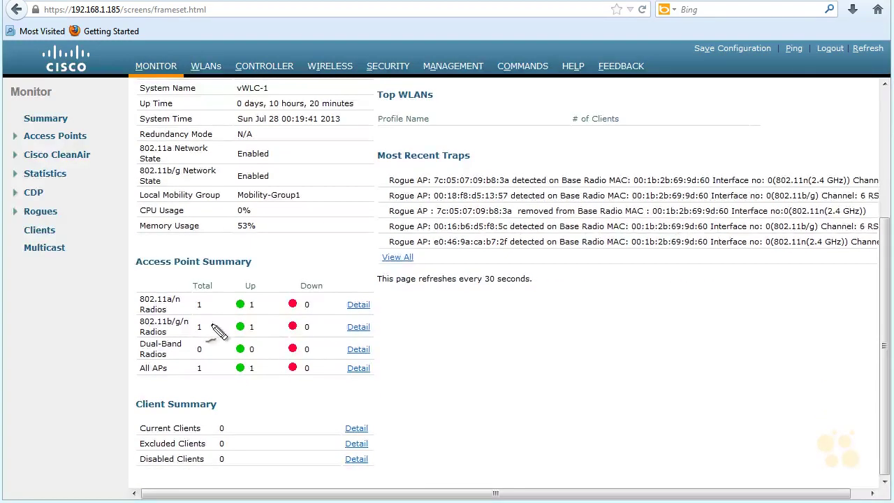
drag(209, 363, 199, 386)
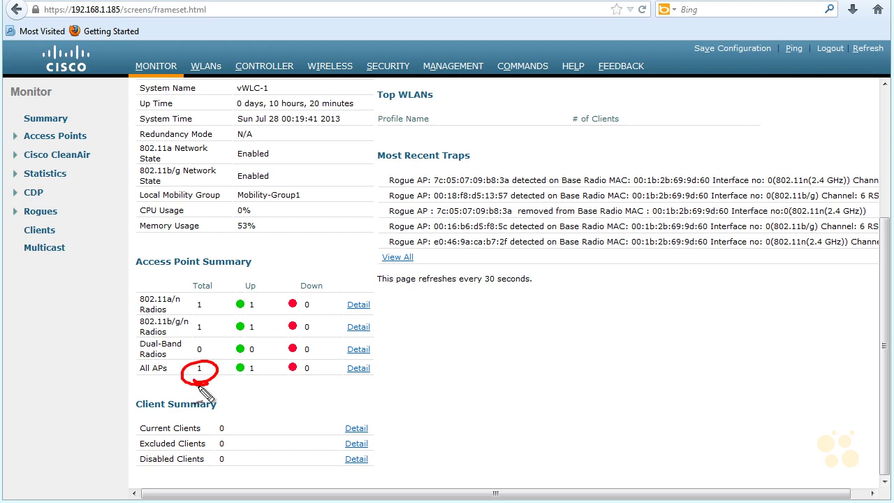
mouse_move(257, 359)
mouse_down()
mouse_move(232, 370)
mouse_move(253, 381)
mouse_up()
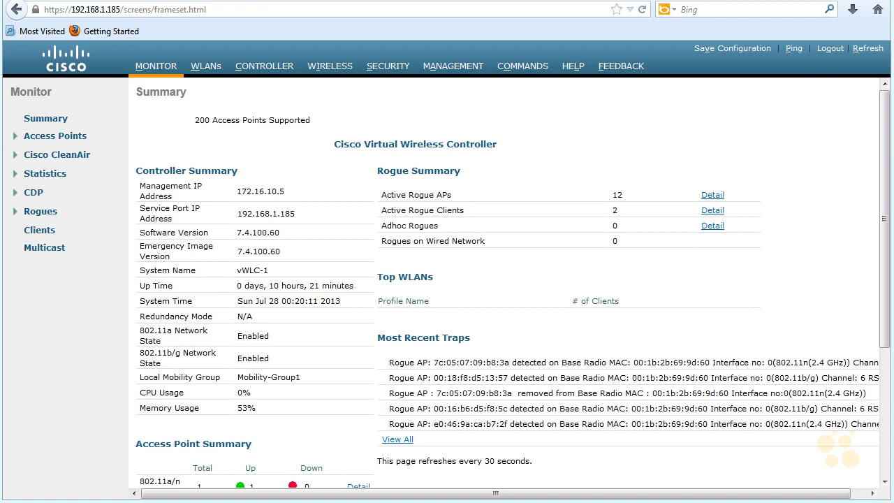
Step: Show the Management > Telnet-SSH settings page
click(450, 67)
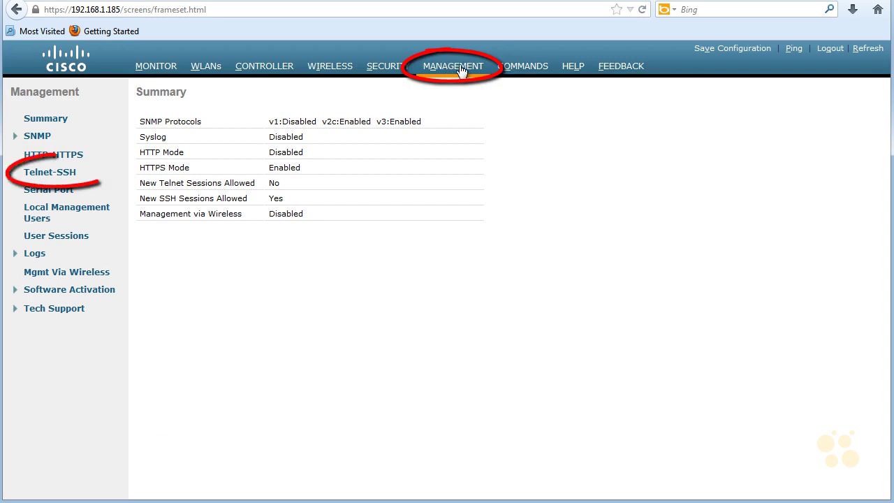
click(64, 175)
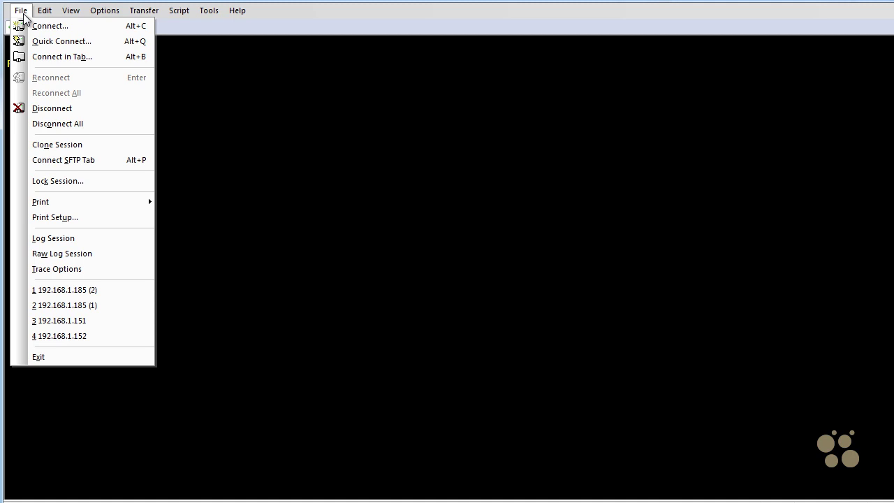
Step: Quick-connect by SSH2 to 192.168.1.185 and accept and save the host key
click(41, 42)
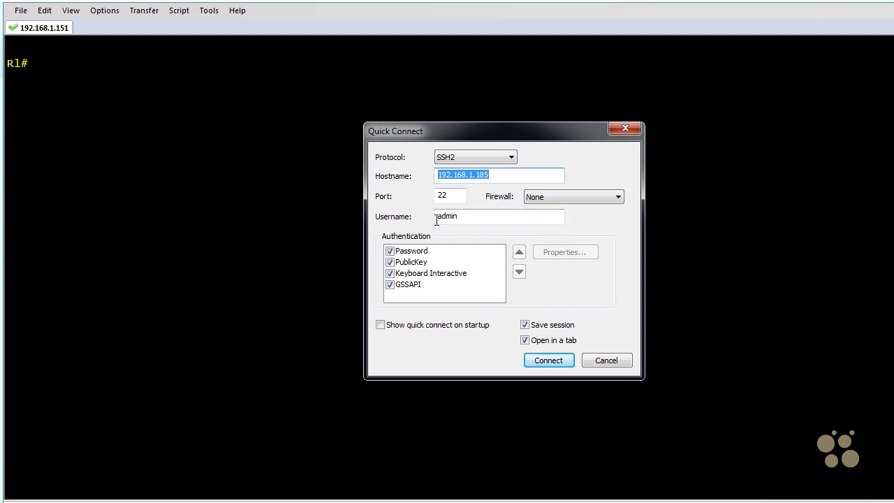
click(539, 363)
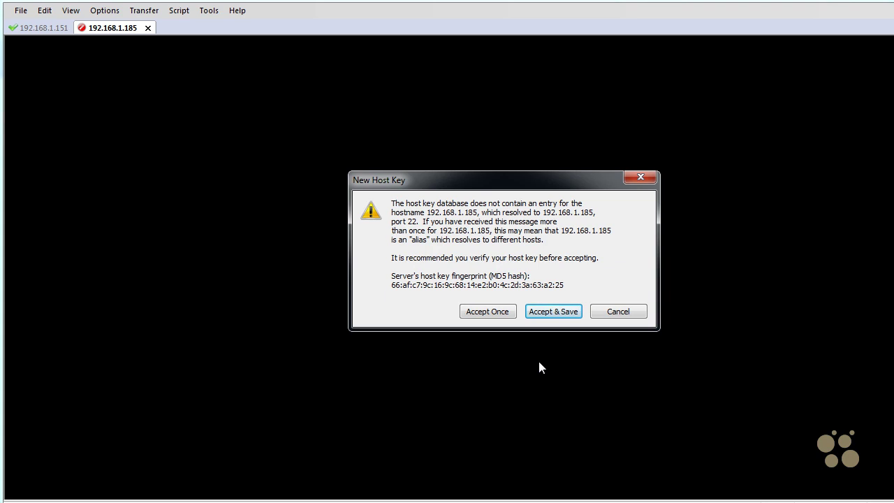
click(552, 313)
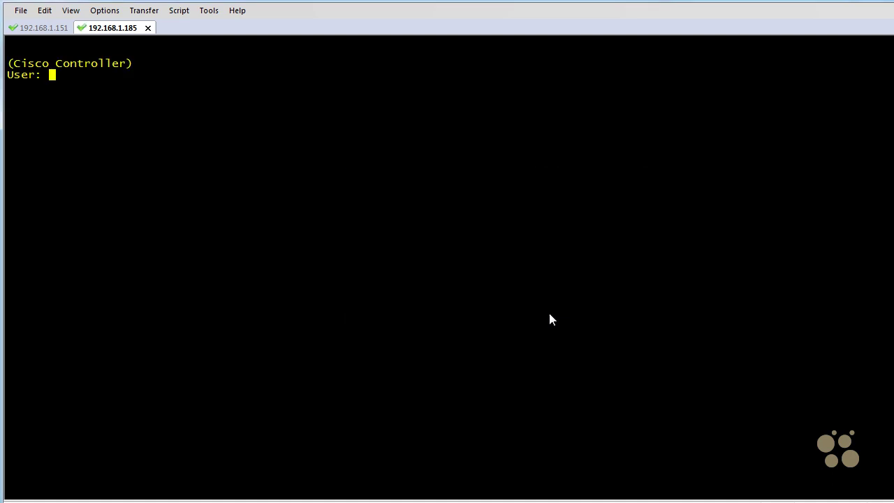
Step: Log in with the administrator username and password
text(admin)
key(Return)
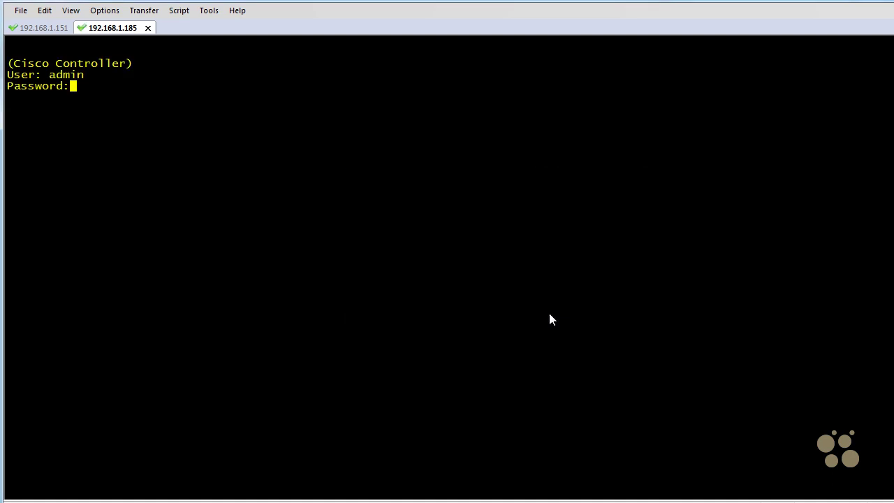
text(*******)
key(Return)
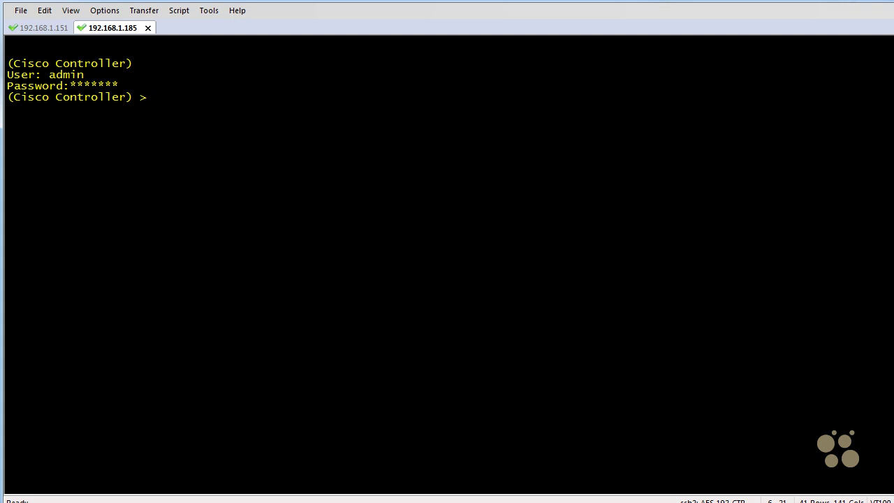
Step: Run show ap summary at the controller prompt
key(Return)
text(show ap sum)
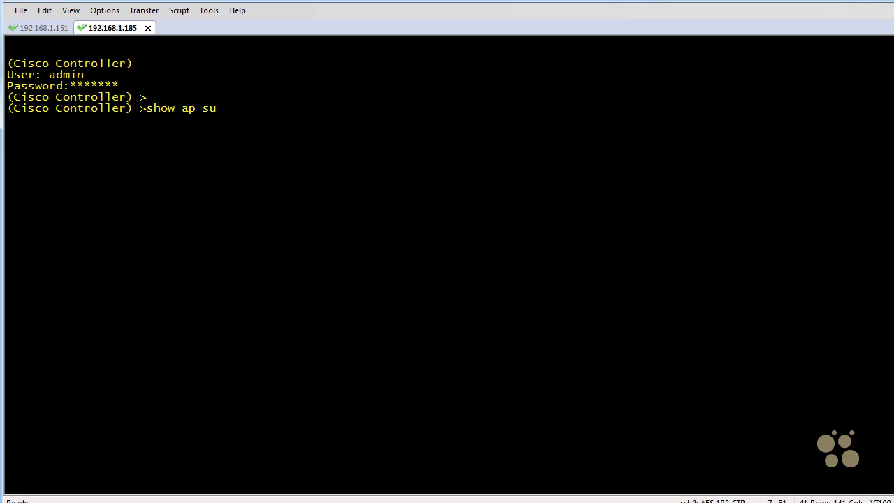
text(mary)
key(Return)
key(Return)
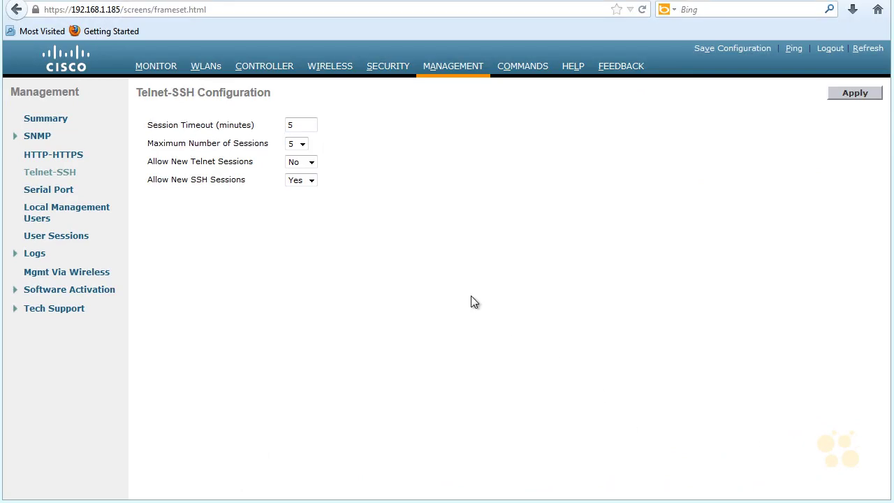
Step: From Monitor, list all access points via Detail and open AP-1's details
click(156, 67)
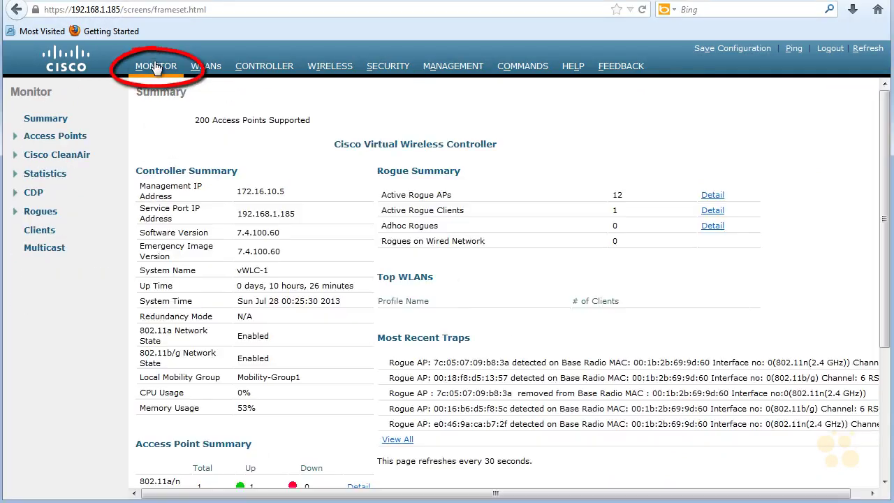
scroll(226, 167, down, 4)
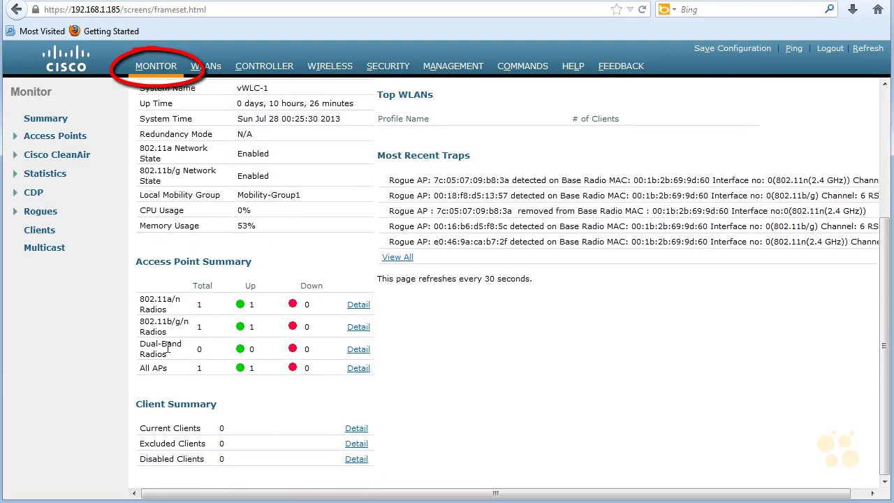
click(357, 369)
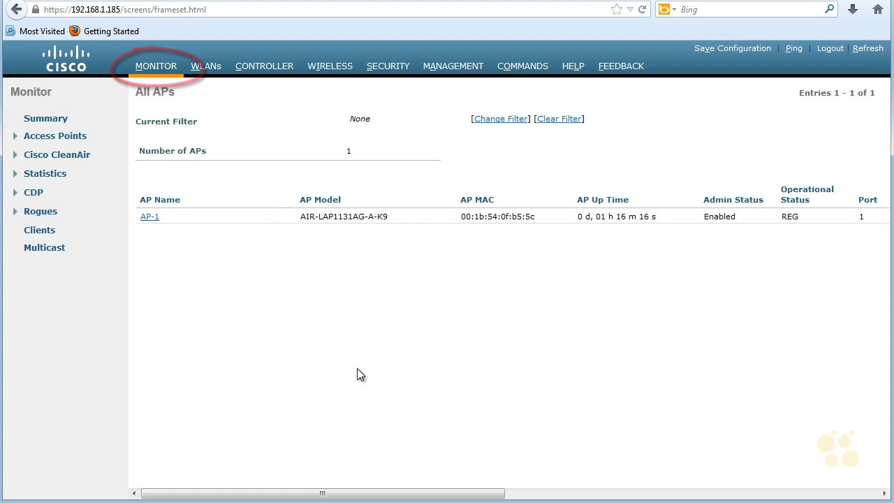
click(149, 218)
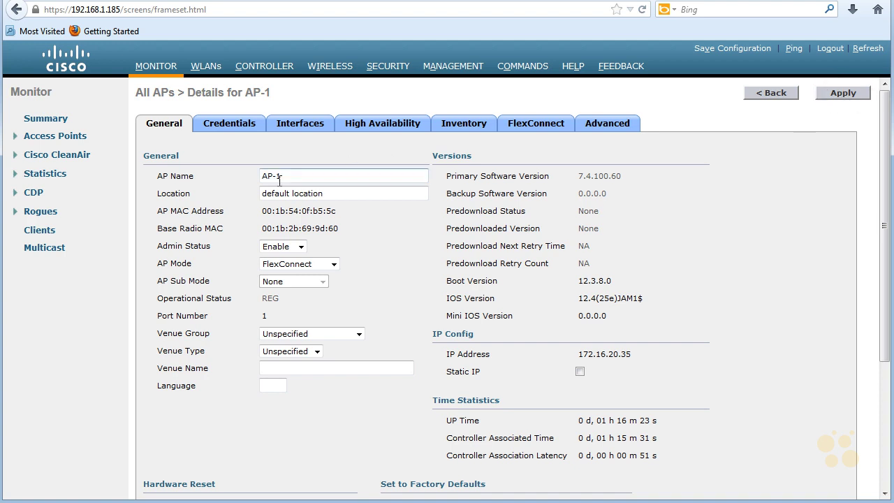
Step: Set AP-1's AP Mode to FlexConnect, apply it, and begin Save Configuration
click(334, 264)
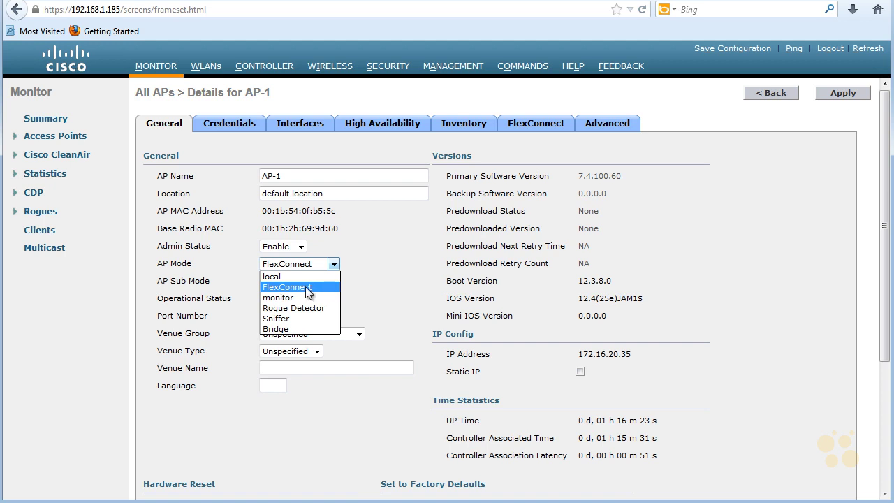
click(307, 287)
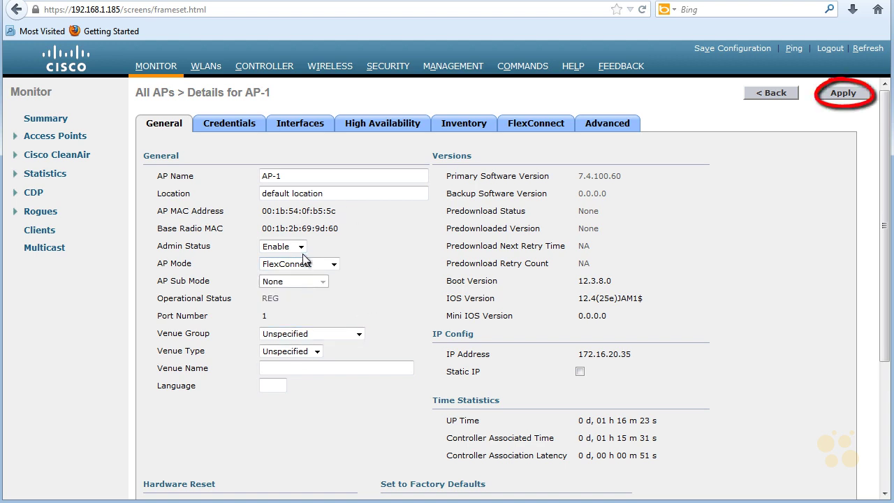
click(843, 96)
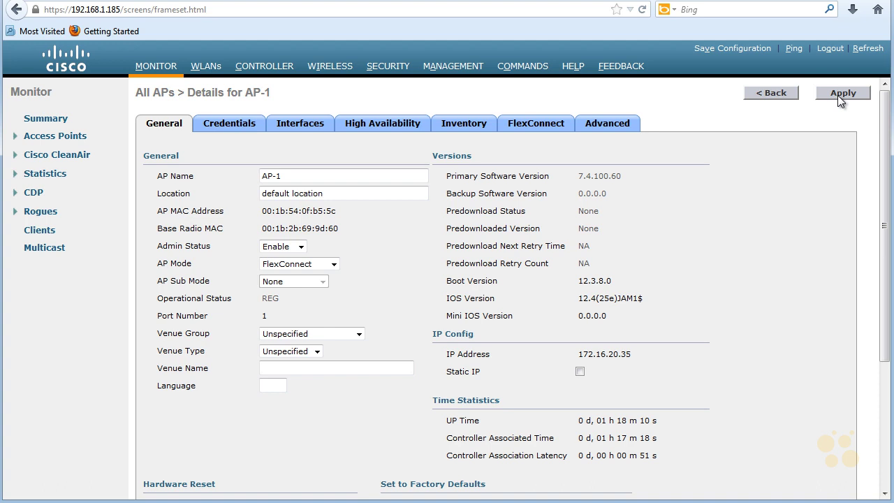
click(729, 50)
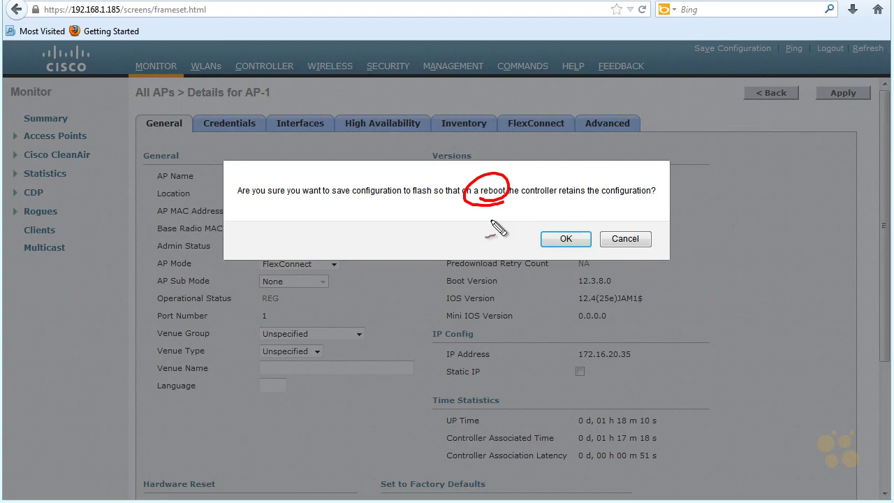
Step: Confirm saving the configuration to flash
click(566, 238)
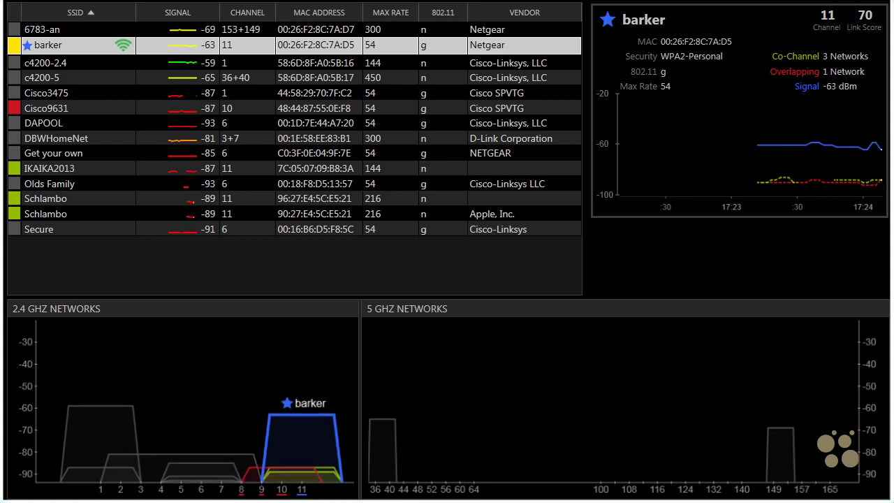
Step: Sort networks strongest signal first, then circle and cross out the 2.4 GHz chart
click(192, 15)
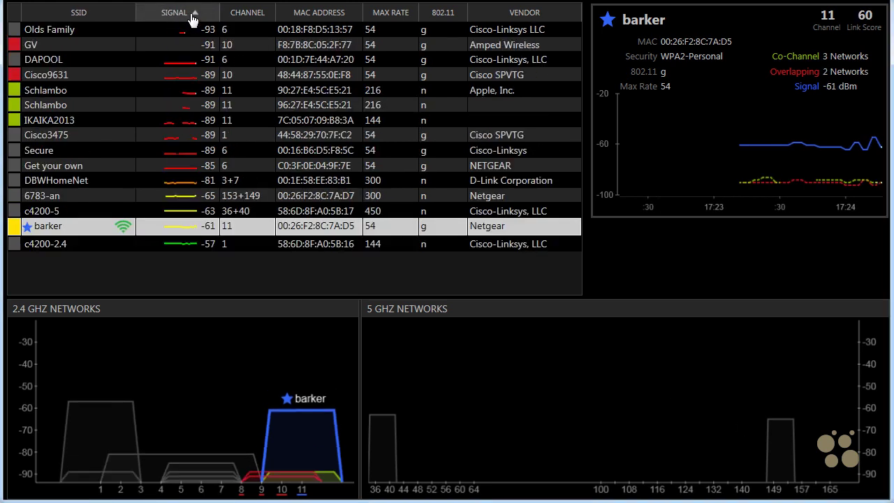
click(193, 17)
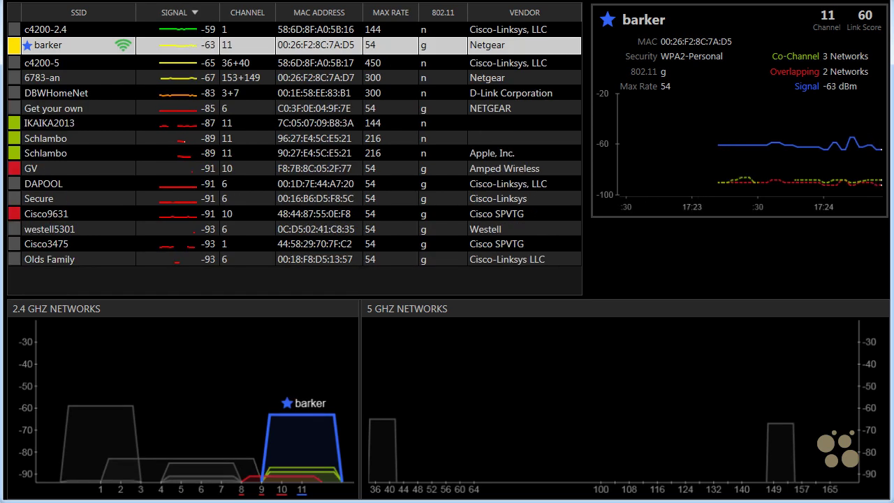
mouse_move(349, 380)
mouse_down()
mouse_move(353, 365)
mouse_move(56, 351)
mouse_move(237, 332)
mouse_up()
drag(116, 303, 138, 324)
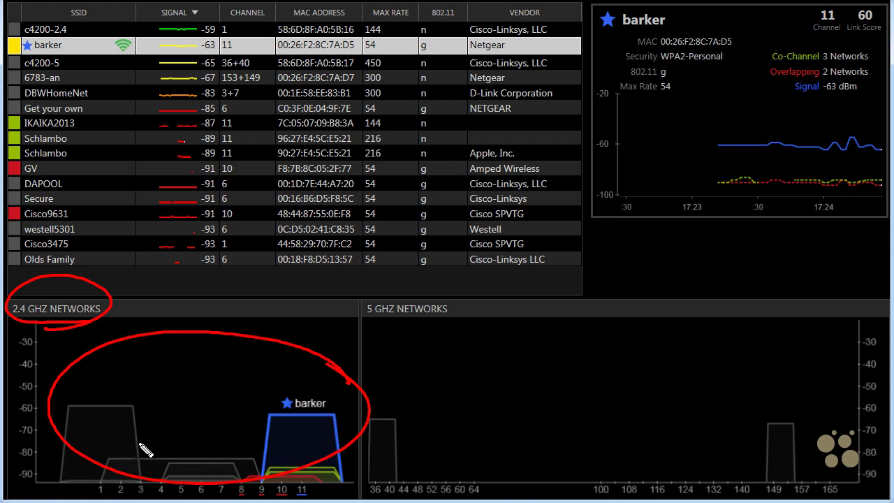
drag(272, 335, 234, 479)
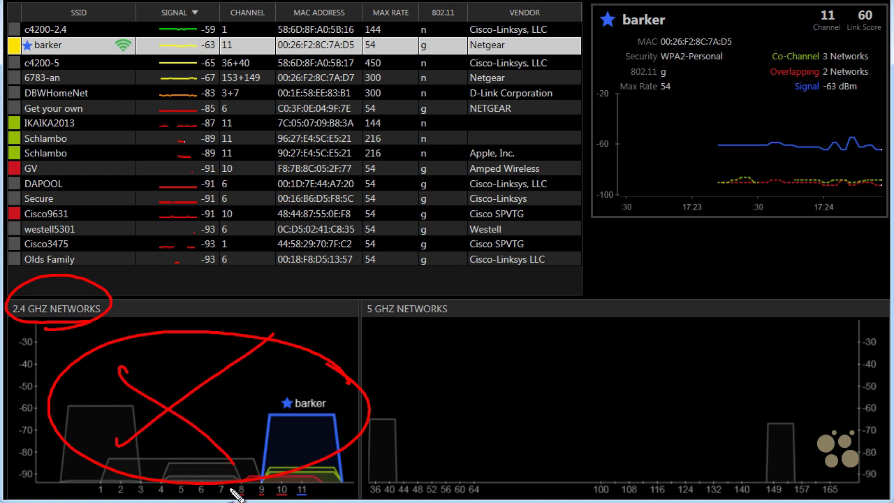
Step: Annotate the 5 GHz chart with underlined 802.11 and 1131 labels
mouse_move(387, 323)
mouse_down()
mouse_move(443, 321)
mouse_move(409, 324)
mouse_up()
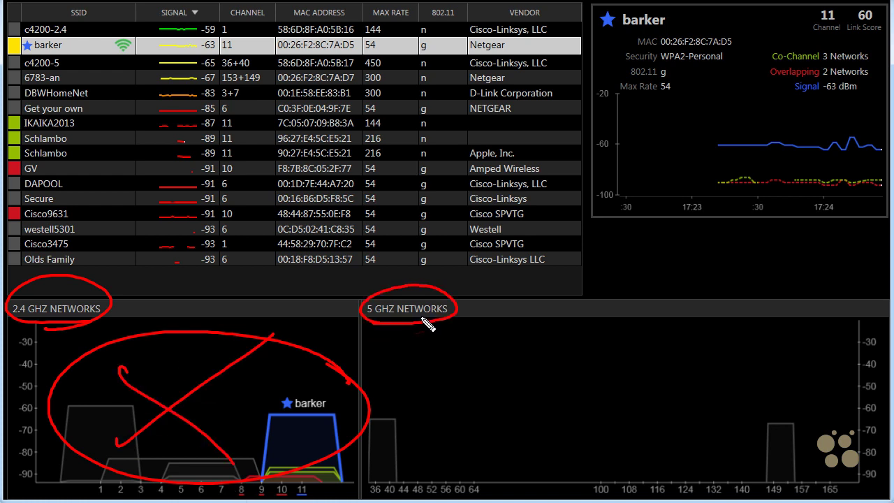
mouse_move(546, 366)
mouse_down()
mouse_move(544, 378)
mouse_move(560, 366)
mouse_move(613, 373)
mouse_up()
click(592, 370)
mouse_move(624, 357)
mouse_down()
mouse_move(624, 372)
mouse_move(634, 374)
mouse_up()
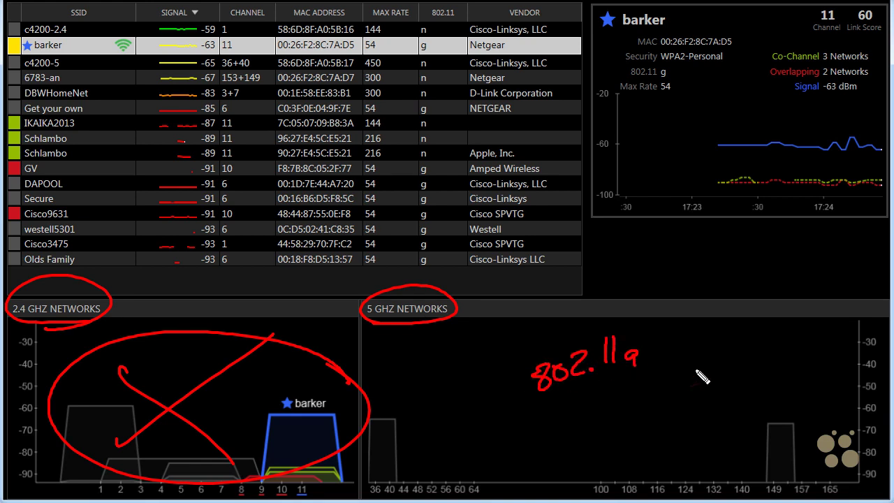
drag(697, 362, 696, 382)
mouse_move(708, 360)
mouse_down()
mouse_move(707, 380)
mouse_move(743, 373)
mouse_up()
drag(712, 395, 750, 380)
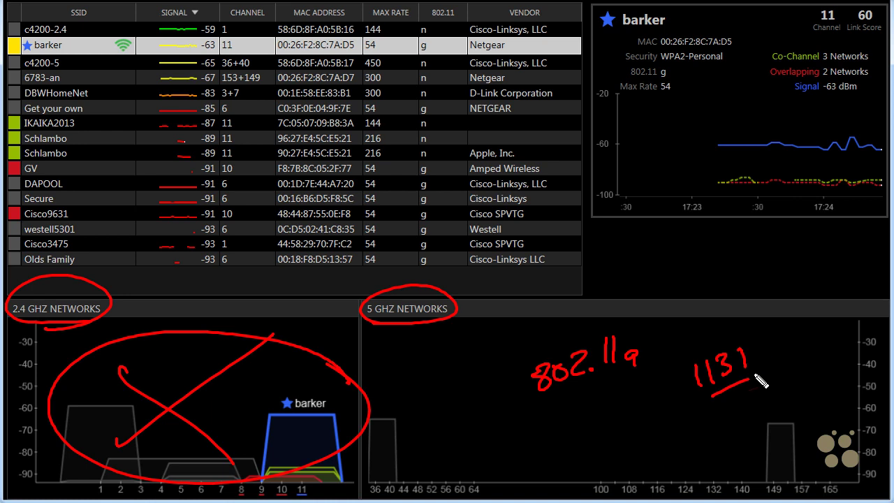
drag(543, 401, 627, 369)
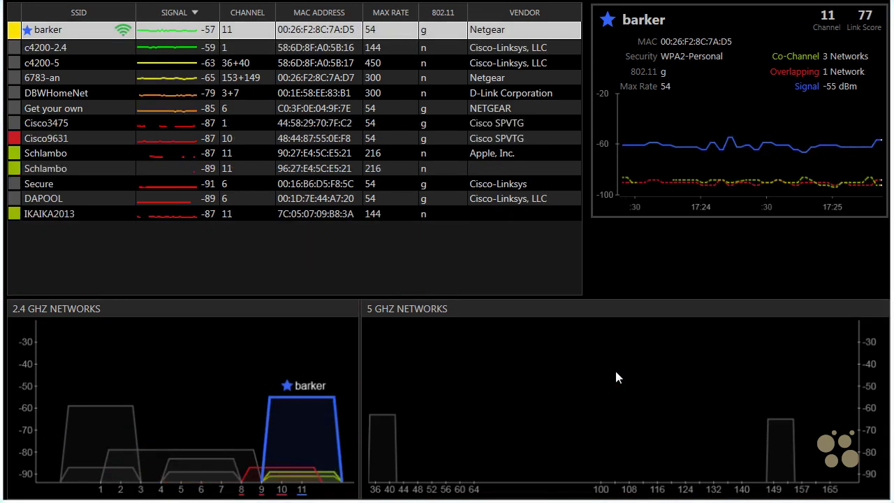
Step: Clear the annotations and show details for the c4200-5 and 6783-an networks
key(Escape)
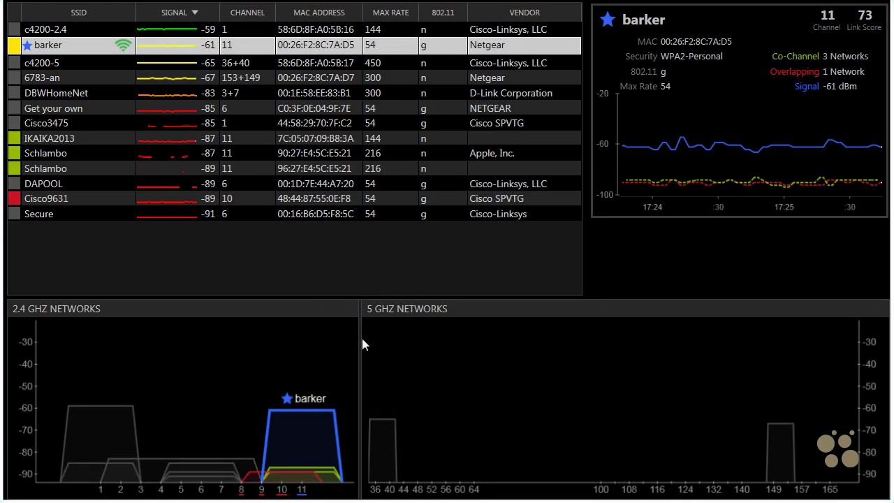
click(81, 65)
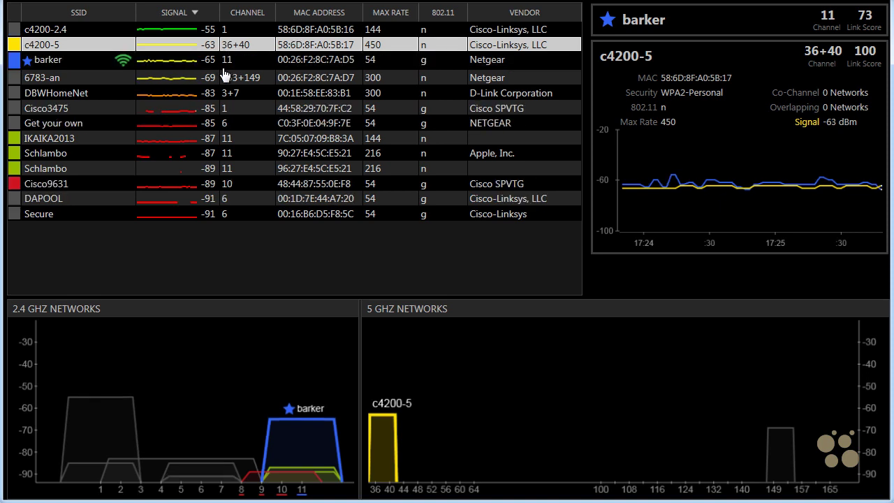
click(56, 80)
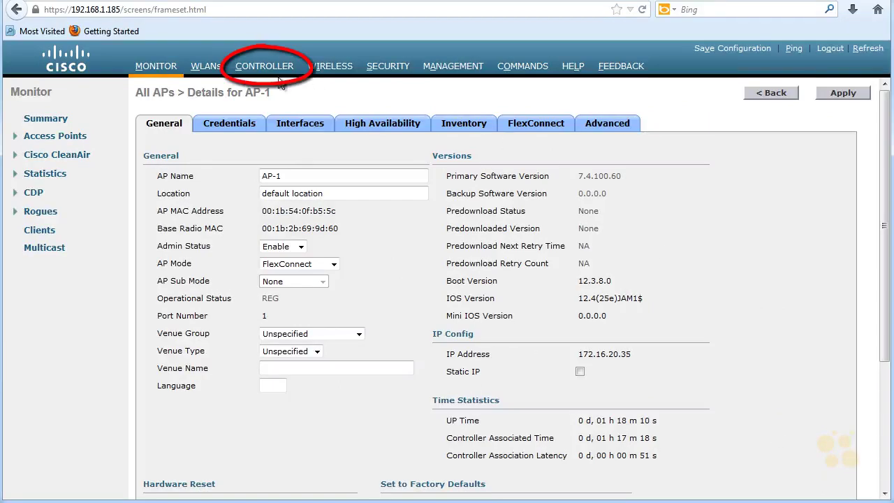
Step: Open the Controller Interfaces list and mark the service-port interface and its address 192.168.1.185
click(264, 65)
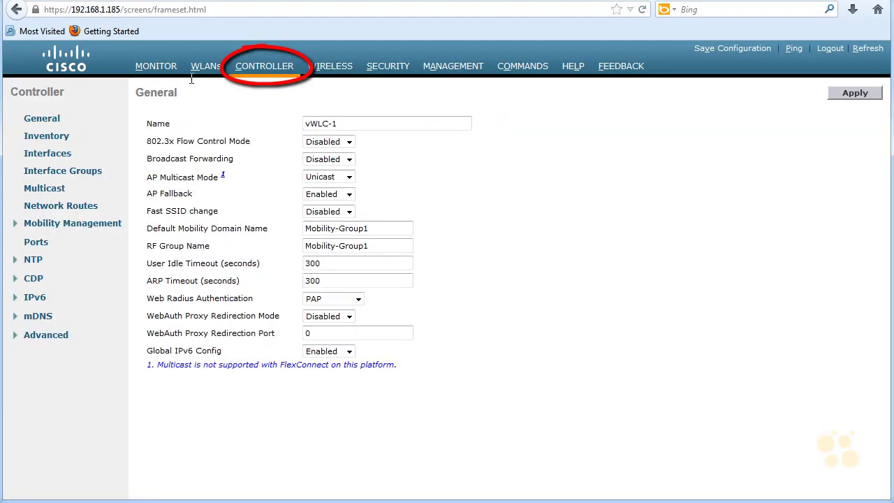
click(59, 158)
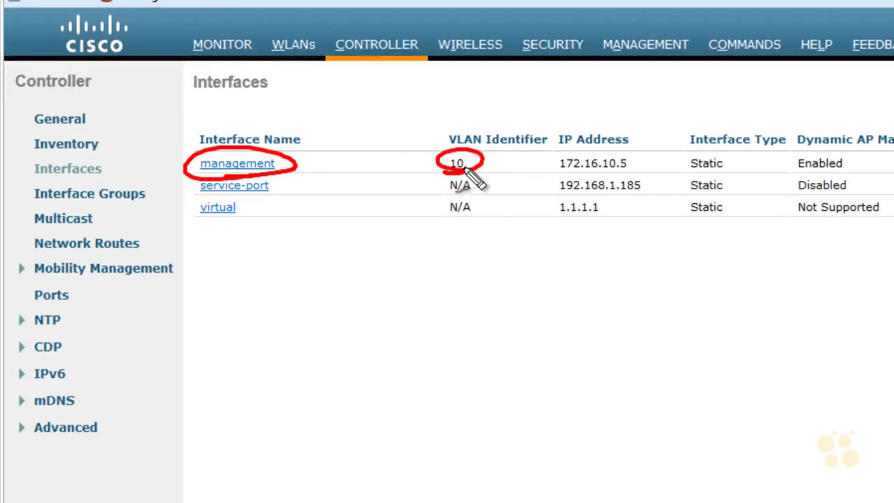
mouse_move(239, 199)
mouse_down()
mouse_move(276, 179)
mouse_move(288, 194)
mouse_up()
drag(562, 196, 648, 196)
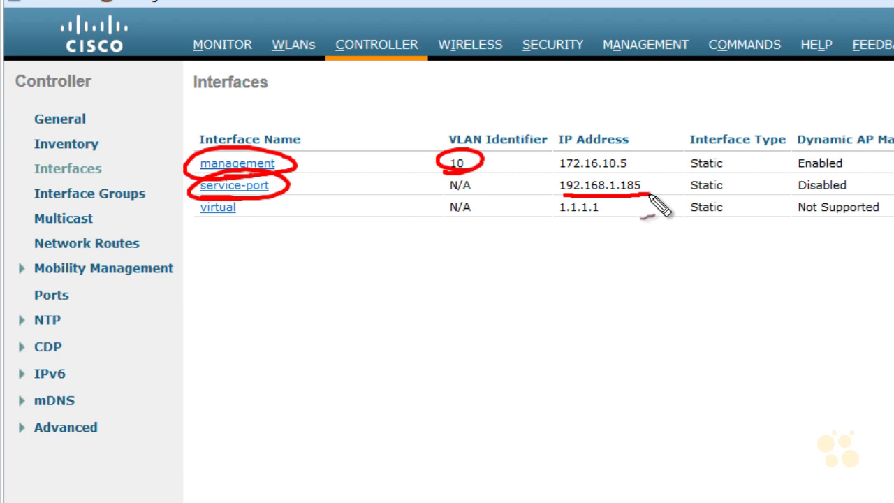
Step: Draw a curve down from service-port and write STATIC beneath it
drag(276, 187, 309, 290)
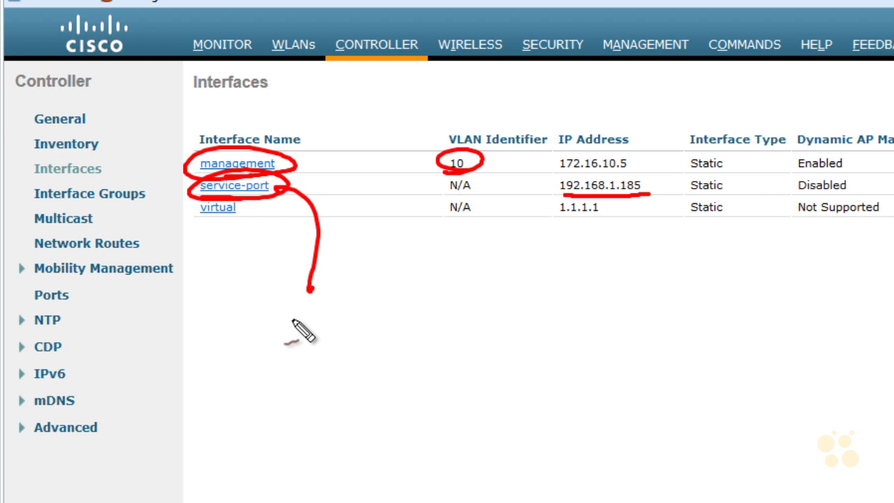
mouse_move(340, 311)
mouse_down()
mouse_move(320, 338)
mouse_move(378, 307)
mouse_up()
drag(361, 310, 356, 334)
drag(364, 333, 377, 306)
mouse_move(377, 306)
mouse_down()
mouse_move(383, 326)
mouse_move(388, 300)
mouse_move(411, 298)
mouse_up()
mouse_move(416, 285)
mouse_down()
mouse_move(416, 305)
mouse_move(446, 299)
mouse_up()
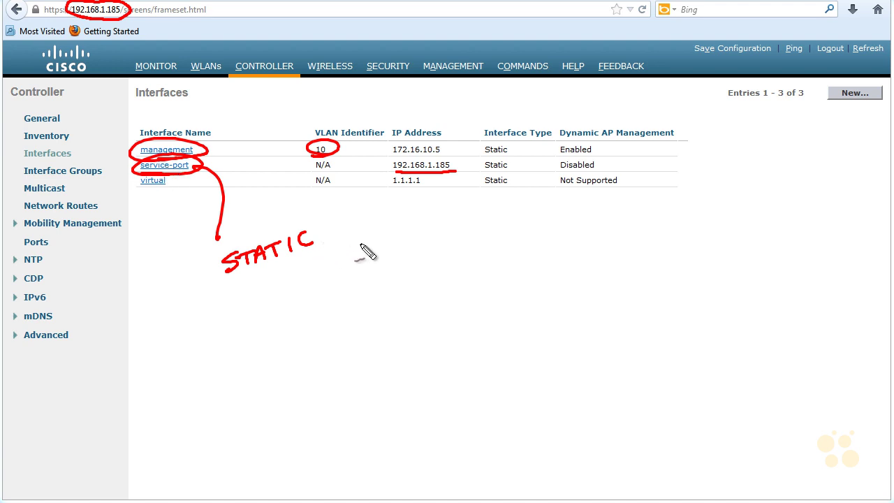
Step: Annotate the example address 10.12.13.5 next to STATIC, underline its 10, and point out network routes
mouse_move(388, 244)
mouse_down()
mouse_move(391, 253)
mouse_move(454, 234)
mouse_move(479, 237)
mouse_move(497, 215)
mouse_up()
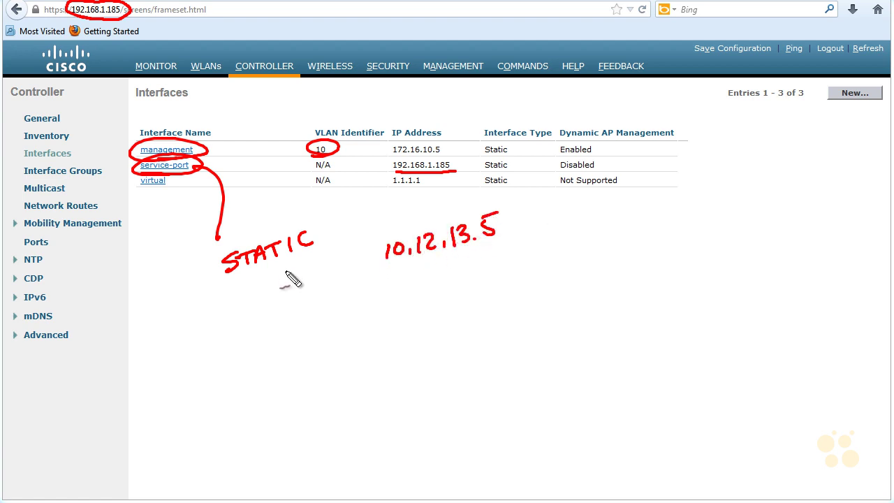
mouse_move(283, 267)
mouse_down()
mouse_move(354, 264)
mouse_move(348, 278)
mouse_up()
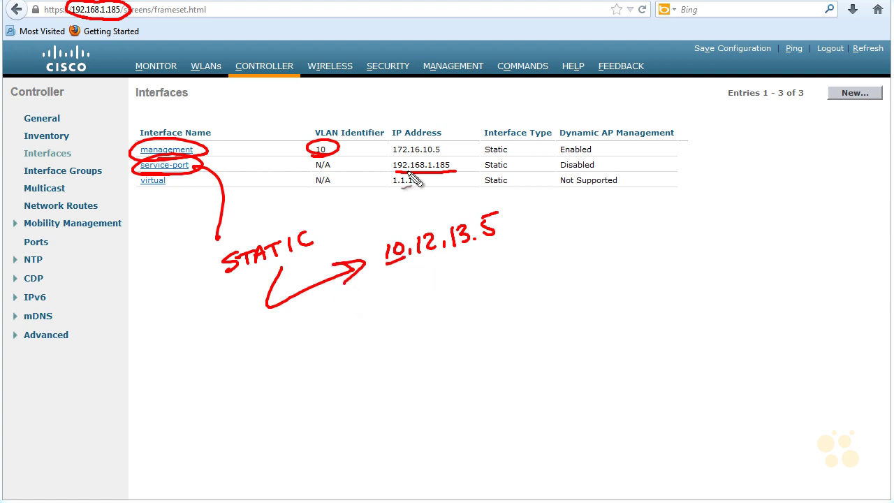
drag(405, 261, 387, 263)
mouse_move(31, 214)
mouse_down()
mouse_move(59, 199)
mouse_move(77, 225)
mouse_up()
drag(145, 198, 115, 205)
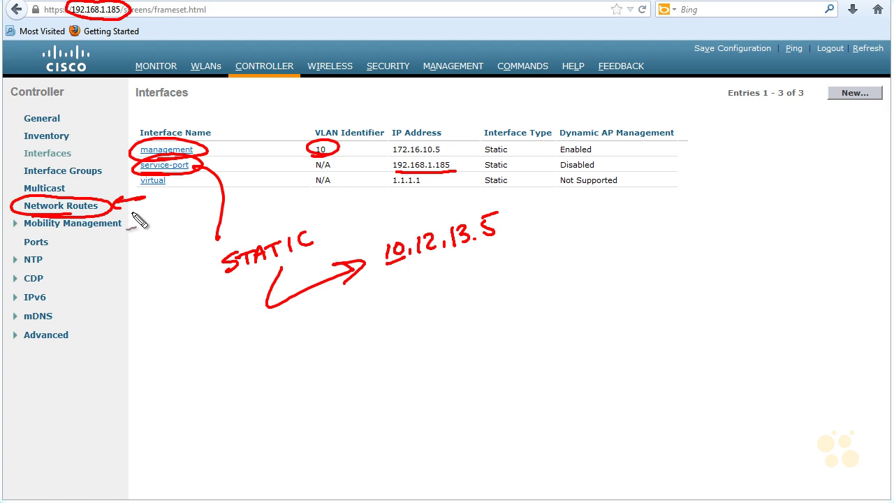
key(Escape)
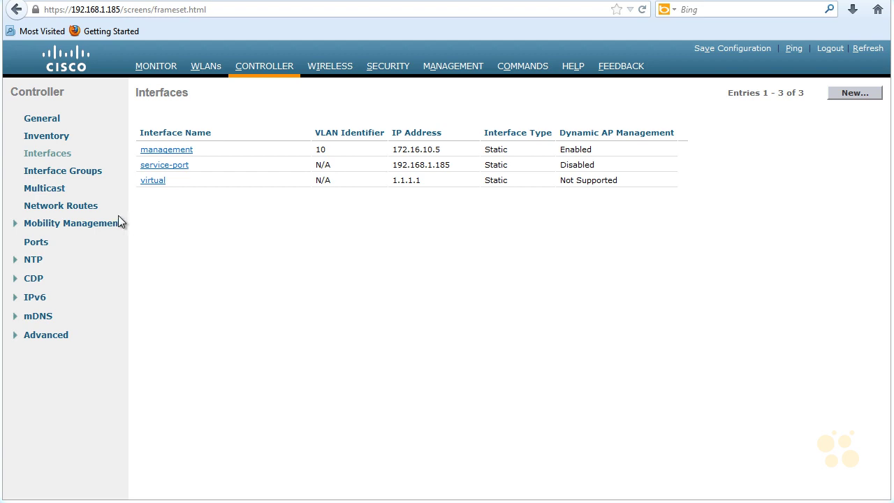
Step: Start a new interface named VLAN-30 and select the VLAN Id value to replace with 30
click(842, 95)
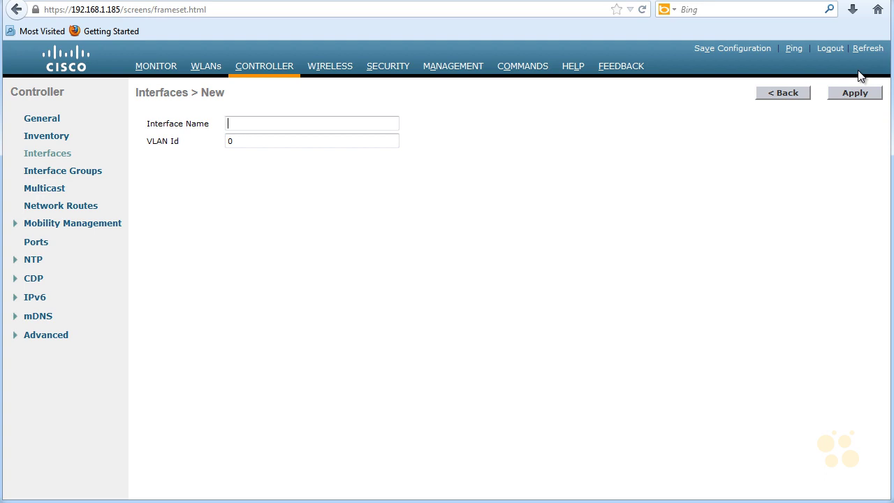
text(VLAN-30)
drag(267, 146, 212, 142)
Step: Create the VLAN-30 interface and give it IP 172.16.30.3 with netmask 255.255.255.0
click(847, 94)
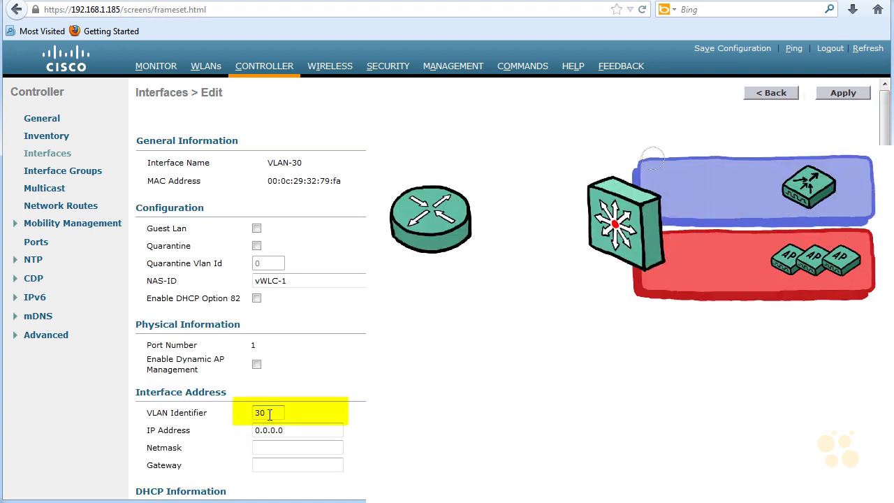
drag(293, 433, 235, 431)
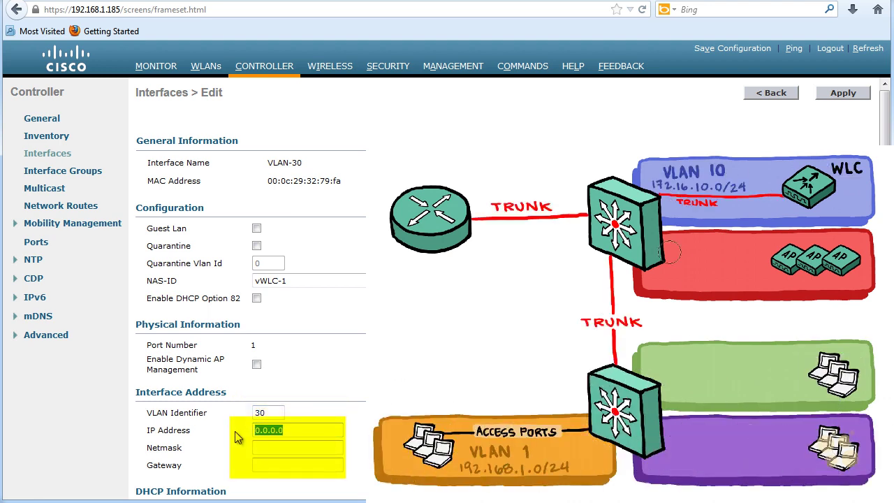
text(172.16.30.3)
click(264, 448)
text(255.255.255.0)
Step: Set both the gateway and the primary DHCP server to 172.16.30.1
click(292, 466)
text(172.16.30.1)
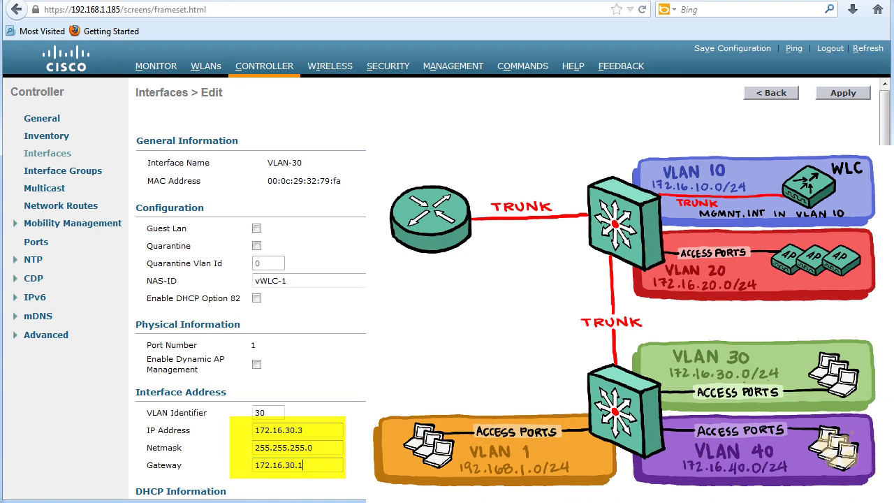
scroll(283, 353, down, 5)
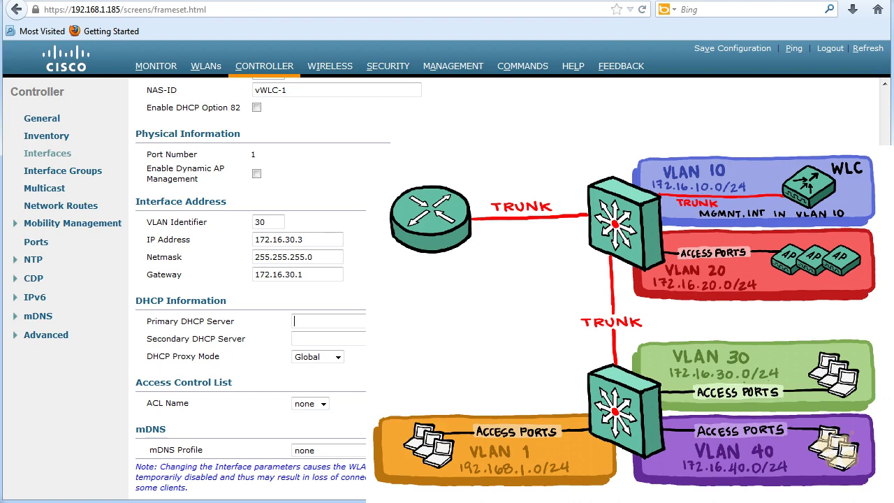
text(172.16.30.1)
Step: Apply the vlan-30 address settings, accept the WLAN warning, and save the configuration to flash
scroll(251, 280, up, 1)
scroll(251, 279, up, 5)
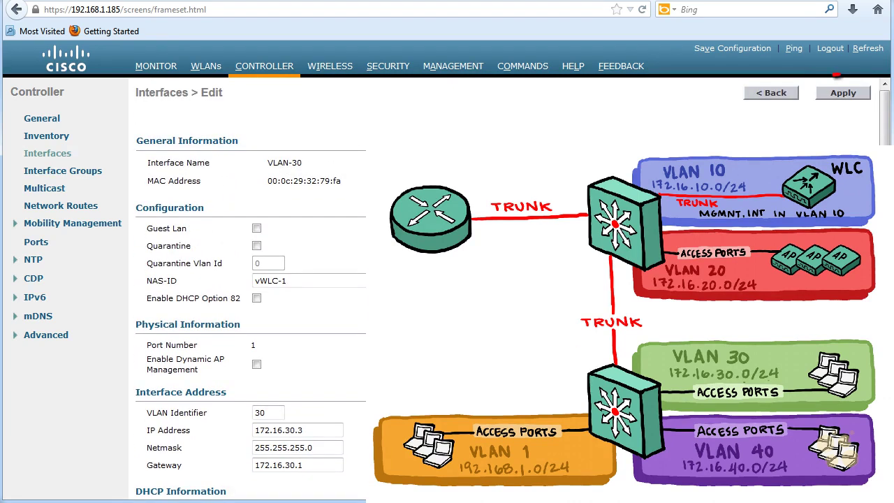
click(840, 92)
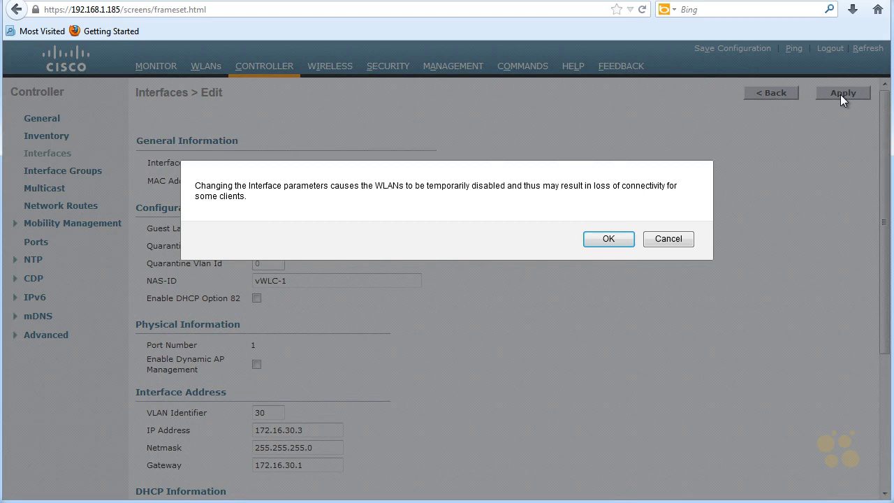
click(602, 239)
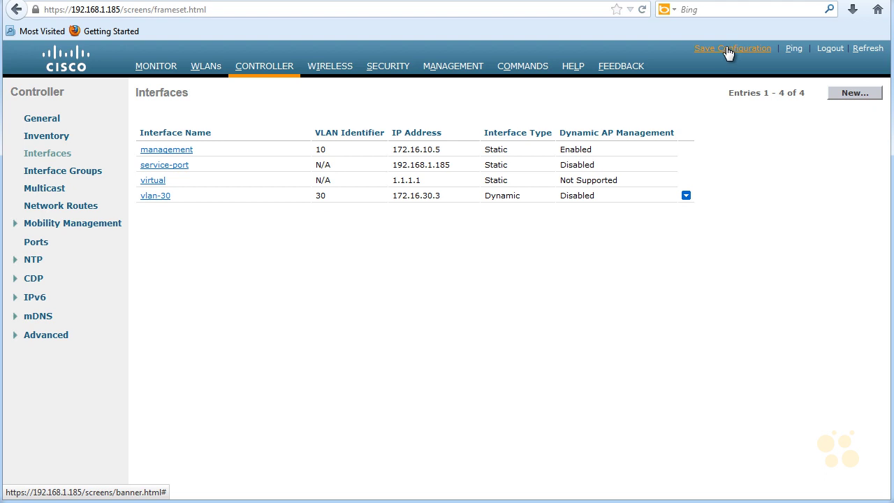
click(728, 51)
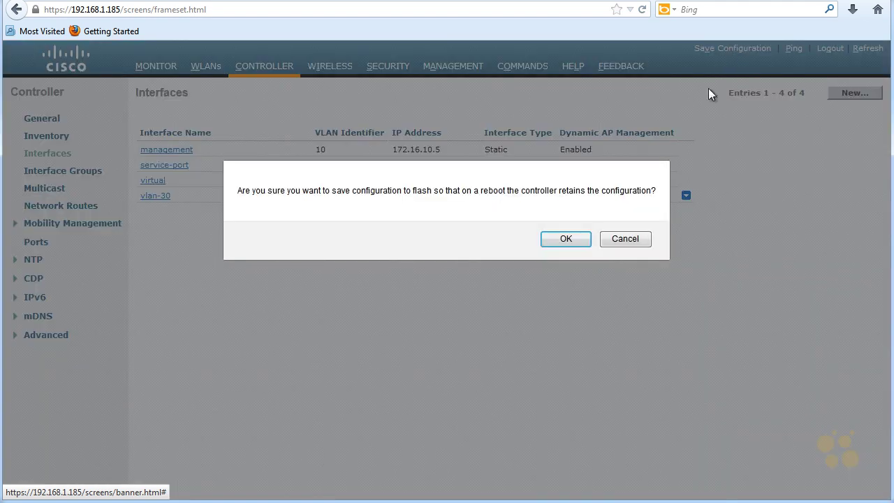
click(578, 238)
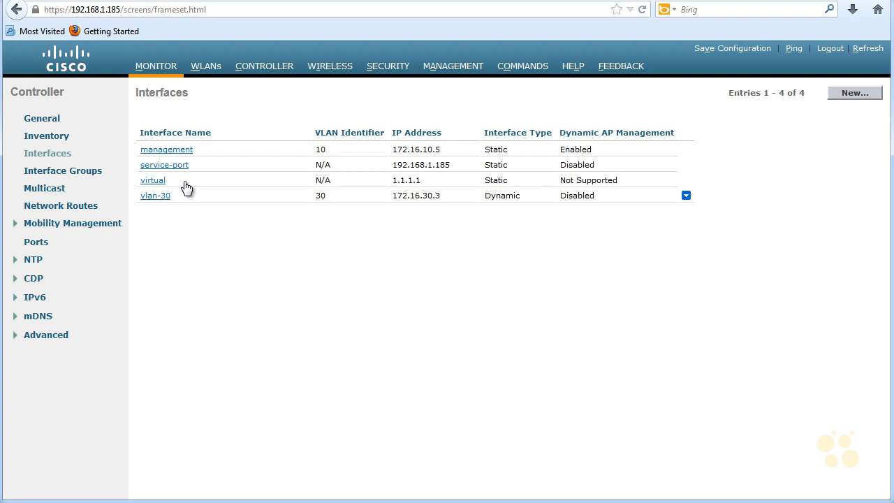
Step: Open the WLANs list and mark up parts of the page with annotations
click(206, 69)
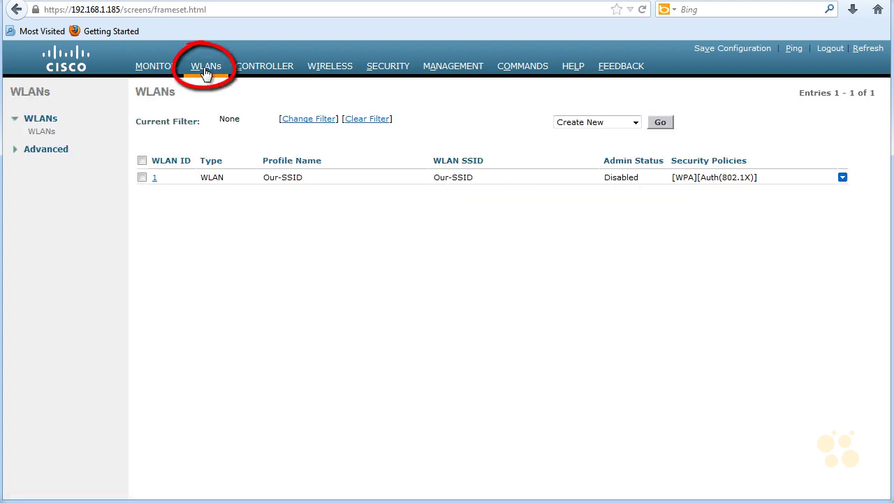
mouse_move(201, 198)
mouse_down()
mouse_move(350, 170)
mouse_move(293, 194)
mouse_up()
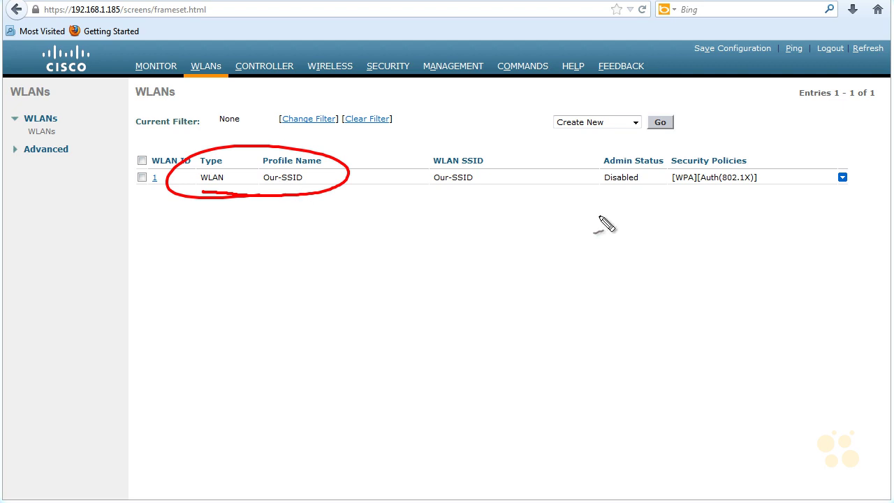
drag(591, 227, 618, 211)
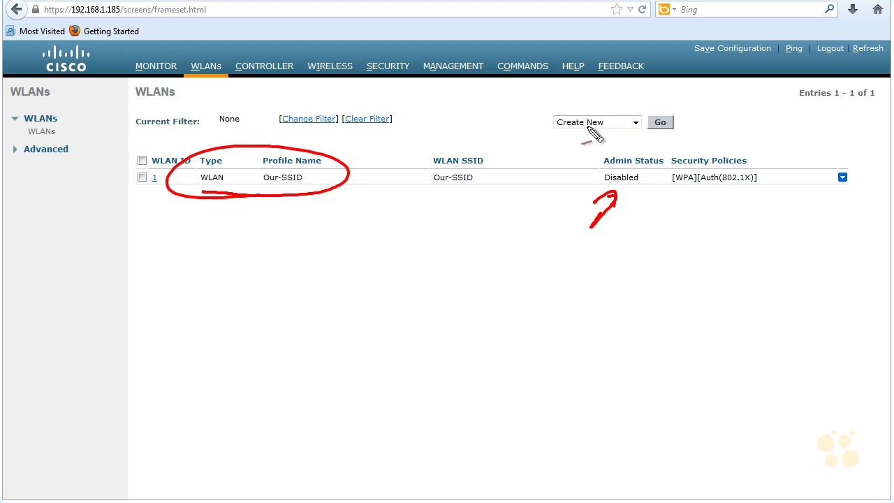
drag(613, 146, 657, 126)
drag(704, 98, 691, 121)
drag(570, 137, 607, 129)
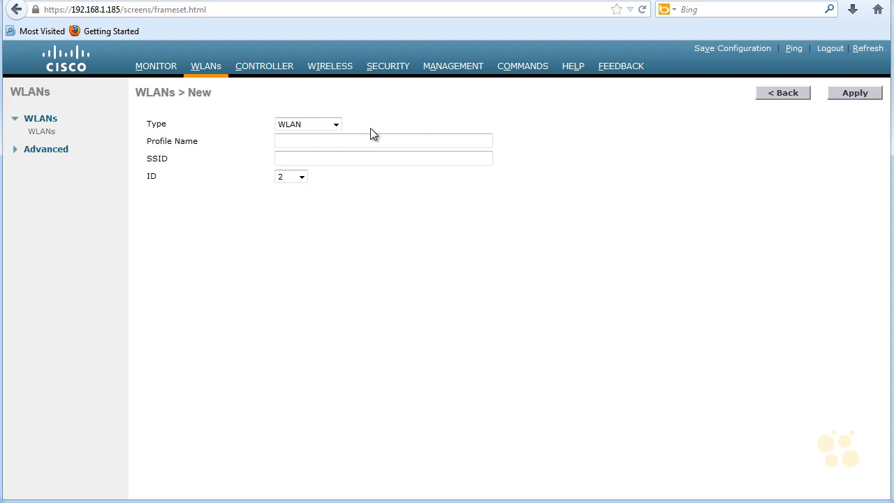
Step: Add a WLAN-type entry with profile name Our-profile and SSID WLAN-30, keeping ID 2
click(336, 125)
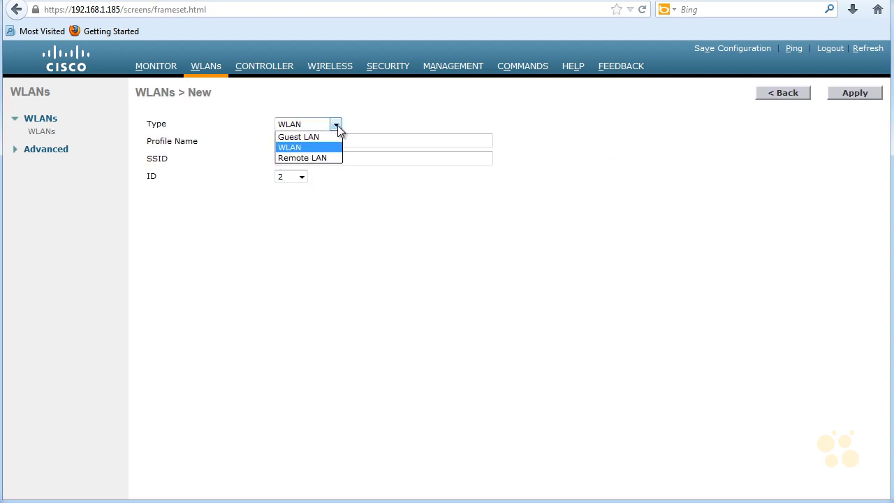
click(337, 125)
click(321, 144)
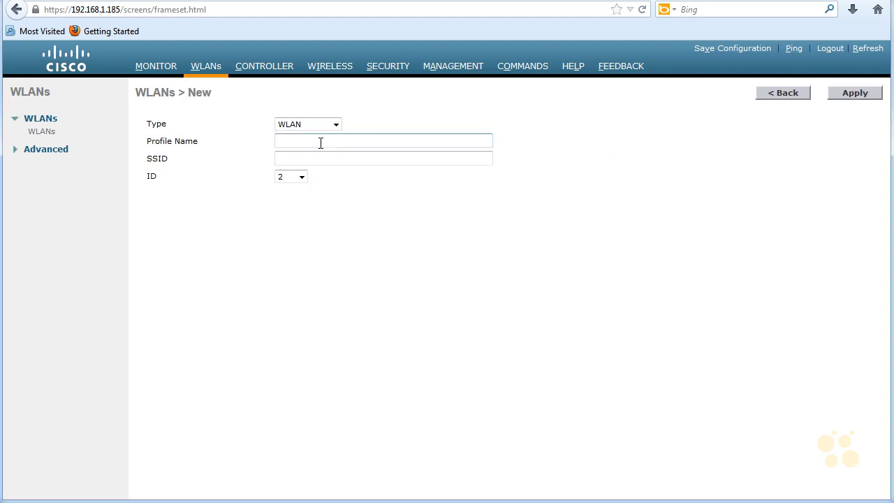
text(Our-profile)
key(Tab)
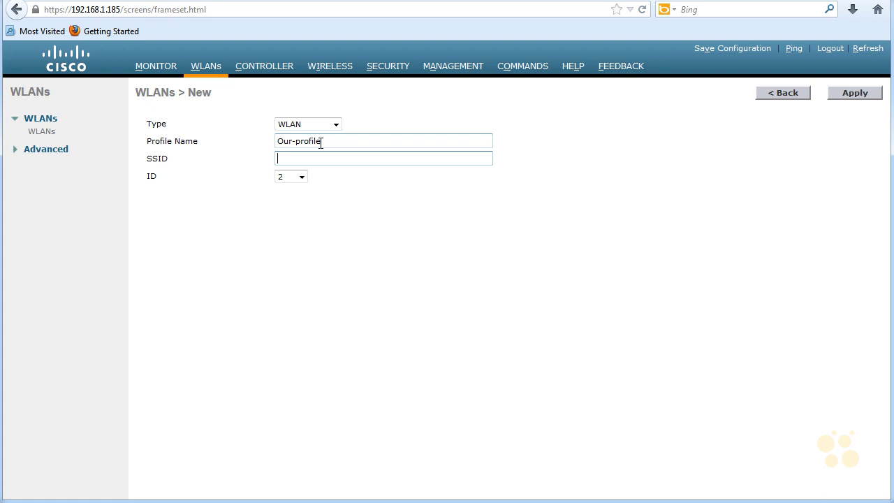
text(WLAN-30)
click(299, 200)
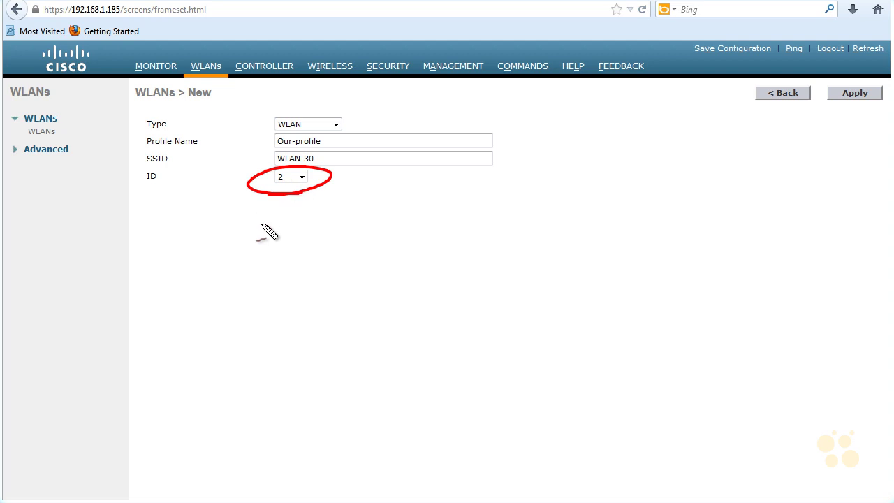
drag(260, 229, 286, 208)
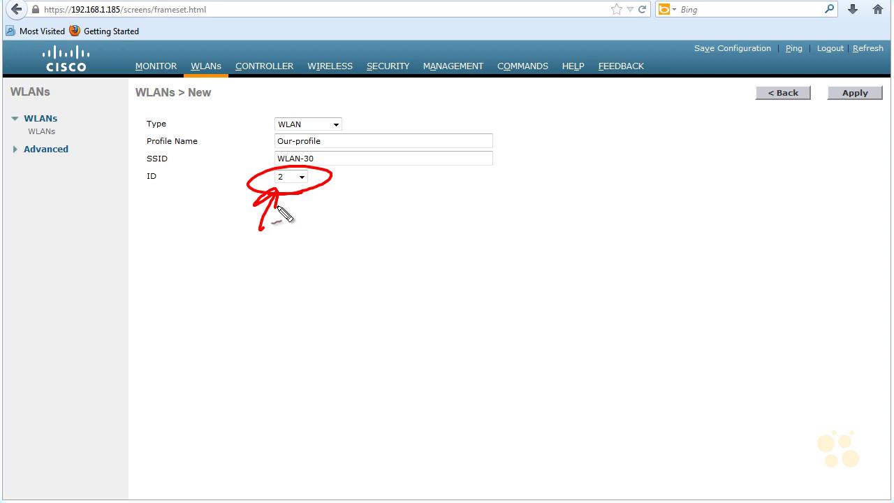
key(Escape)
click(856, 91)
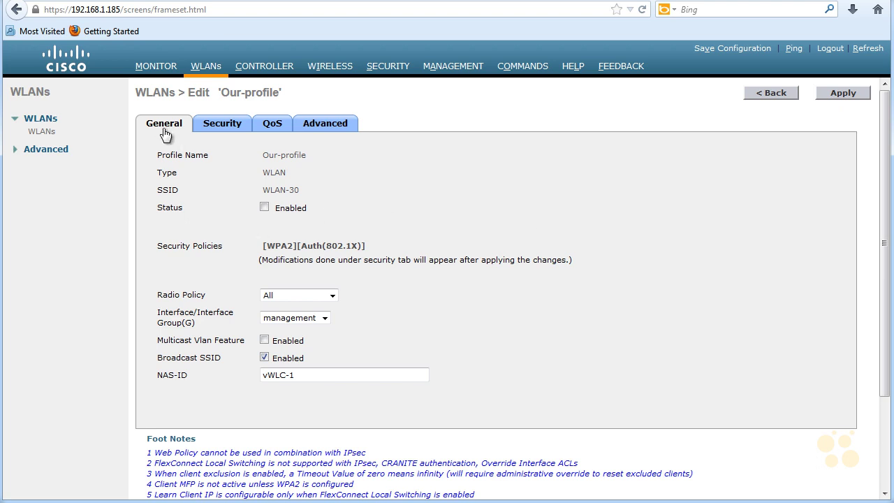
Step: Enable the WLAN, restrict its radio policy to 802.11a only, and assign it interface vlan-30
click(264, 208)
click(332, 297)
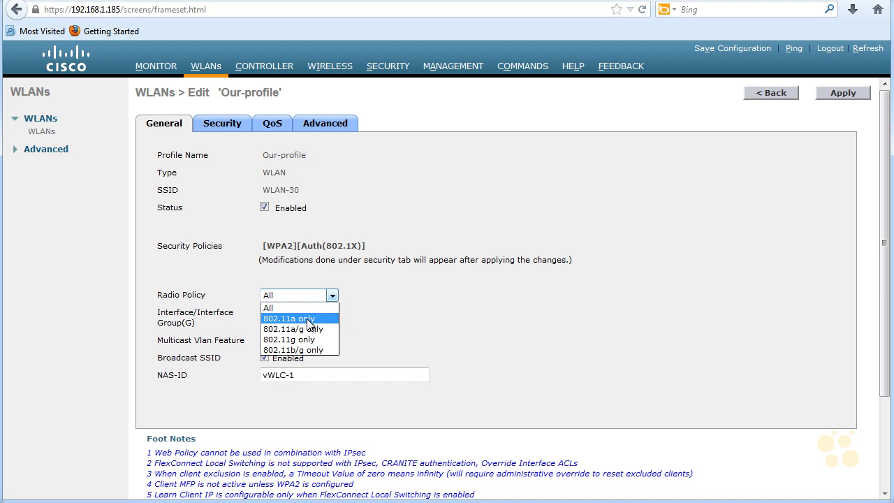
click(307, 319)
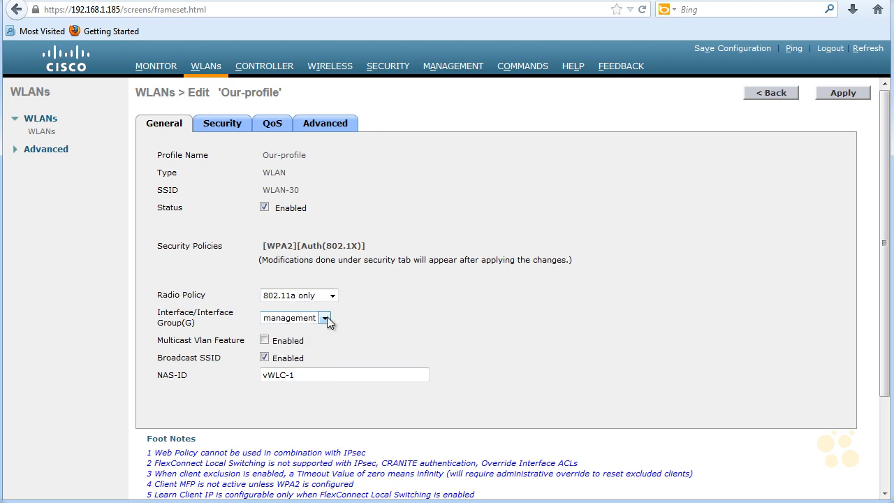
click(325, 316)
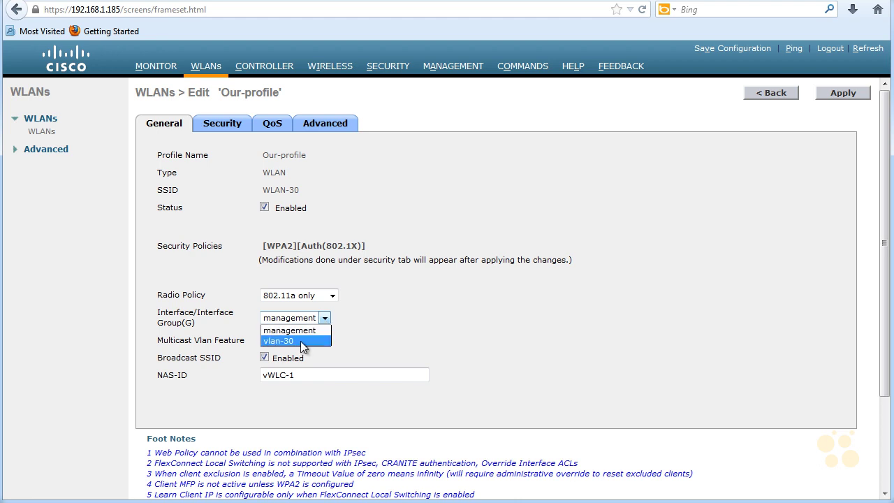
click(301, 341)
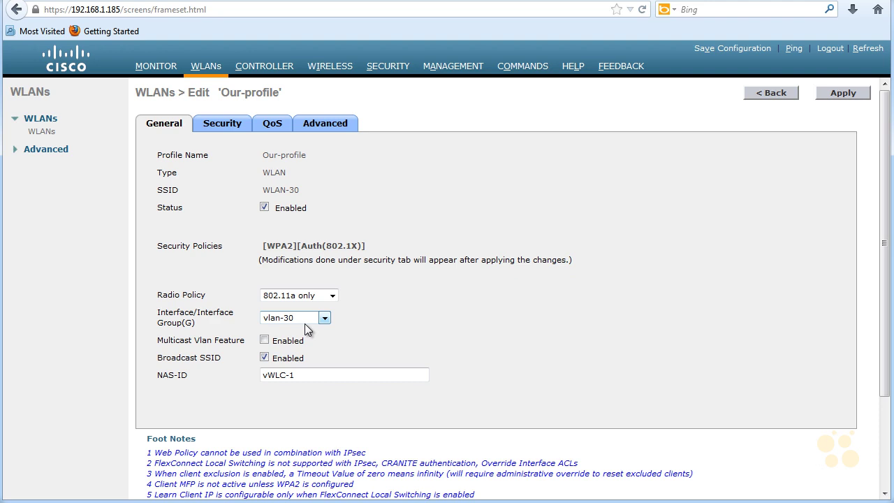
Step: Set Layer 2 Security to None on the Security tab and apply the profile
click(224, 130)
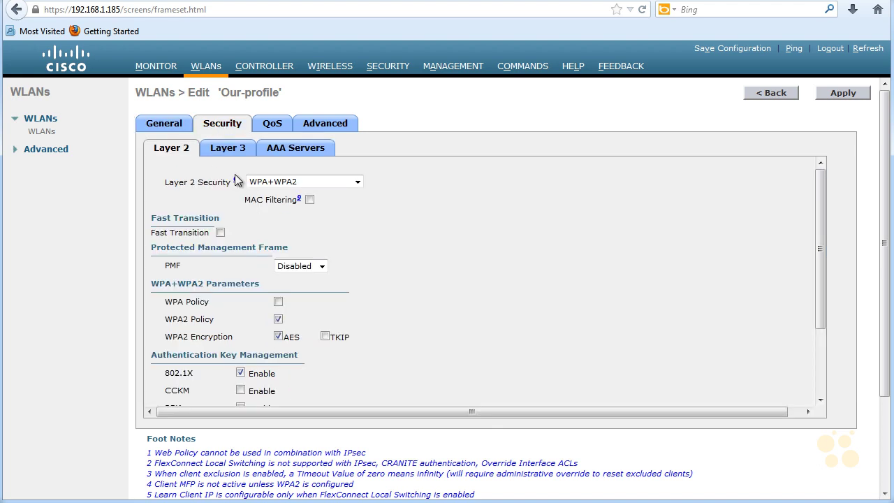
click(358, 182)
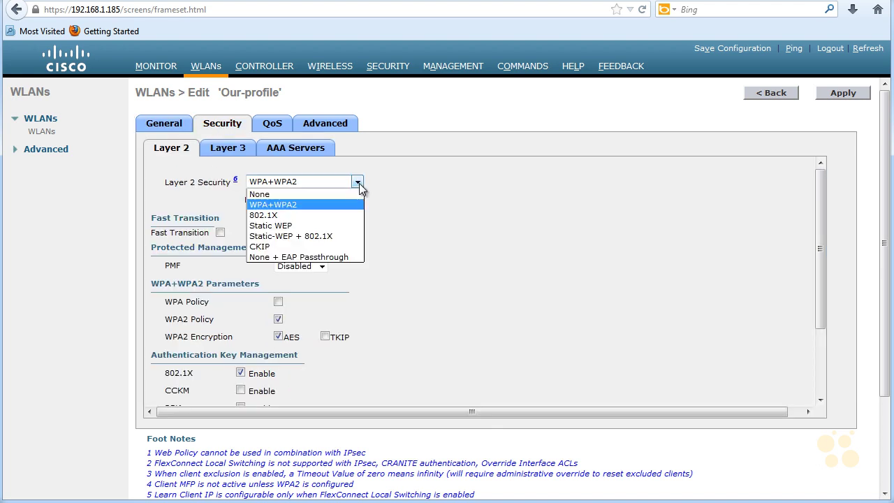
click(335, 196)
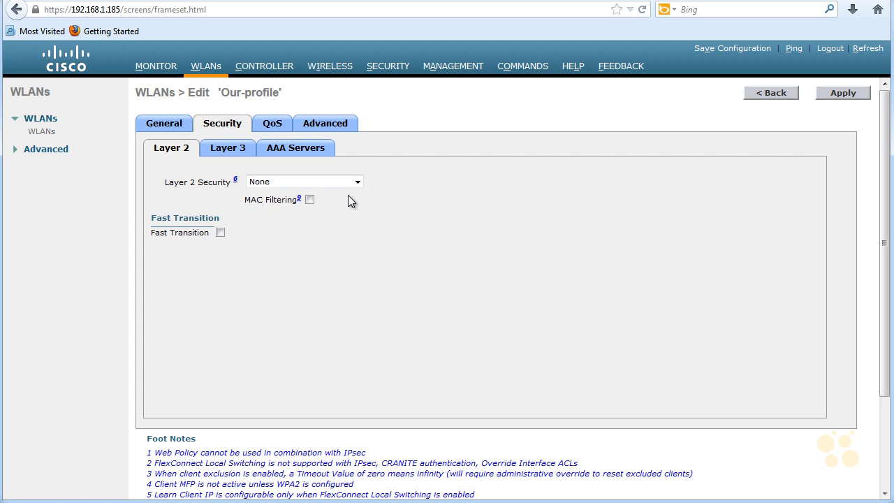
click(838, 94)
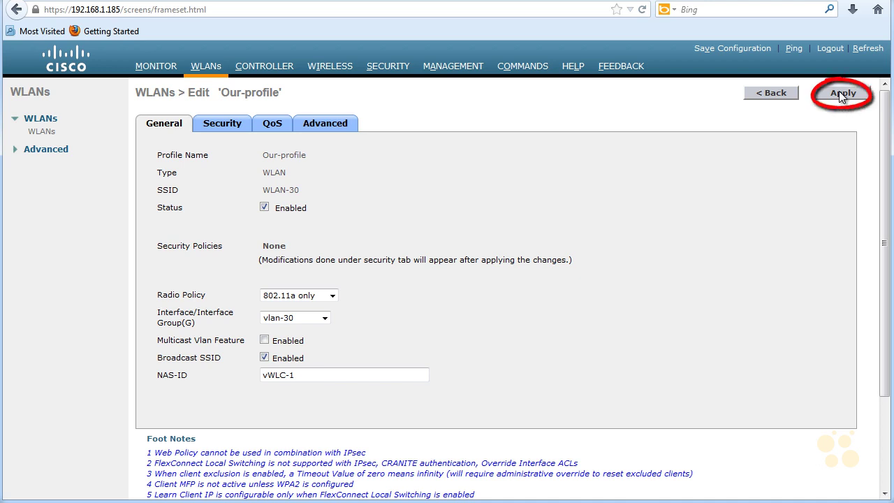
Step: Apply the WLAN changes, accept the disable warning, and save the configuration to flash
click(839, 91)
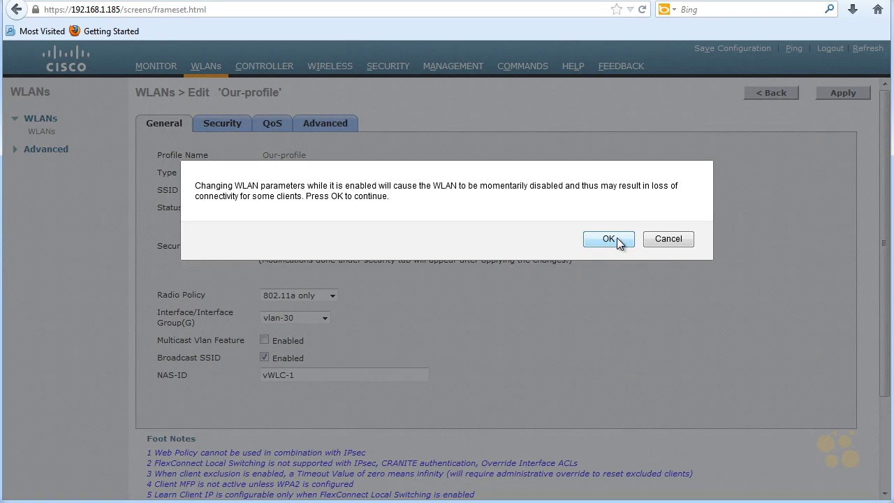
click(608, 238)
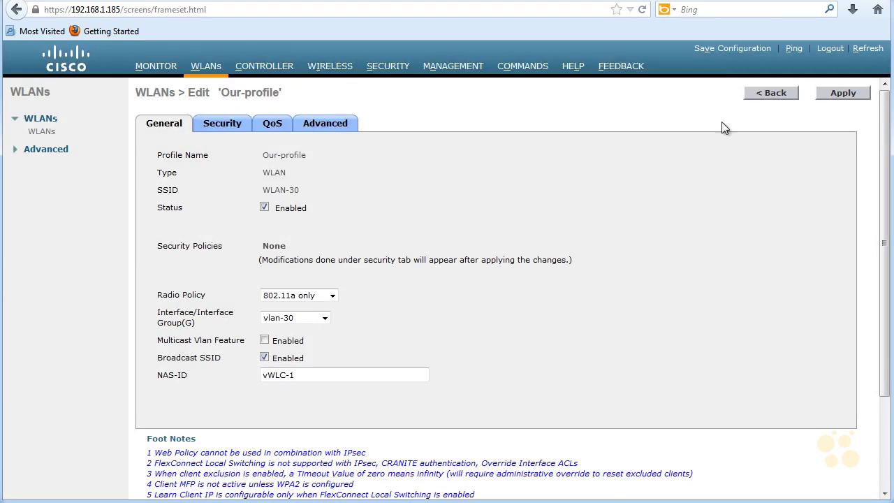
click(723, 48)
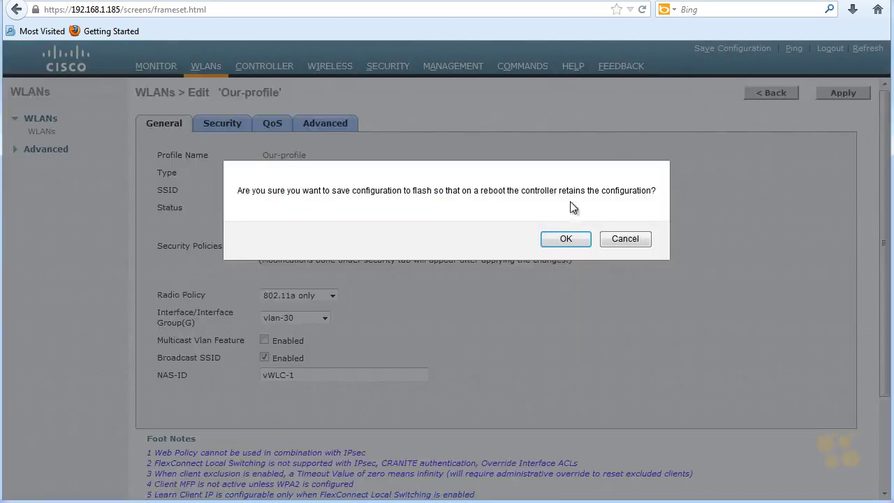
click(567, 238)
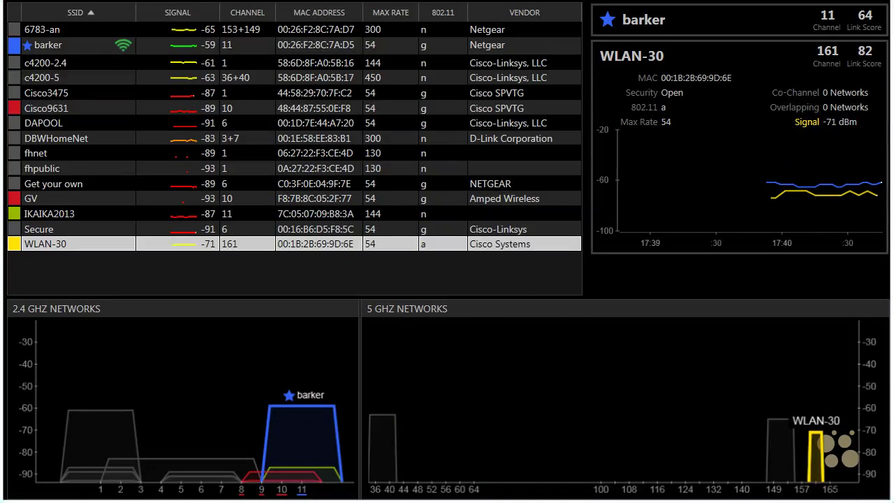
mouse_move(40, 253)
mouse_down()
mouse_move(60, 259)
mouse_move(28, 245)
mouse_move(70, 259)
mouse_up()
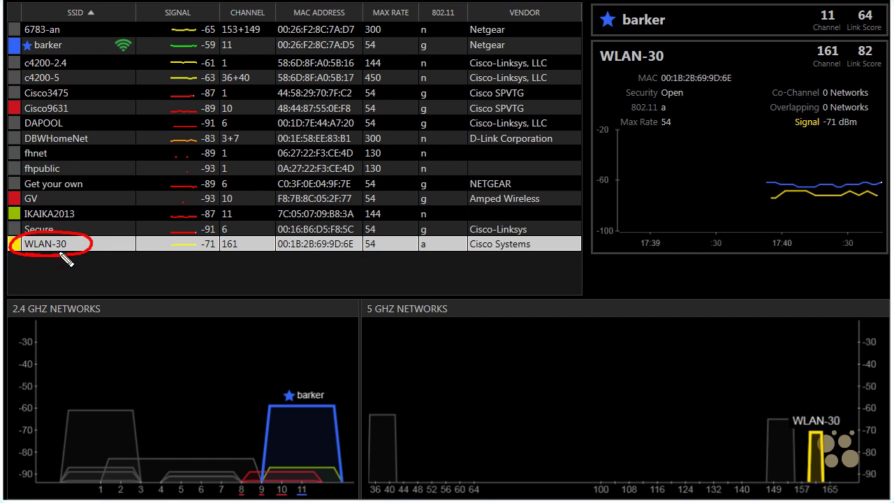
drag(87, 8, 70, 28)
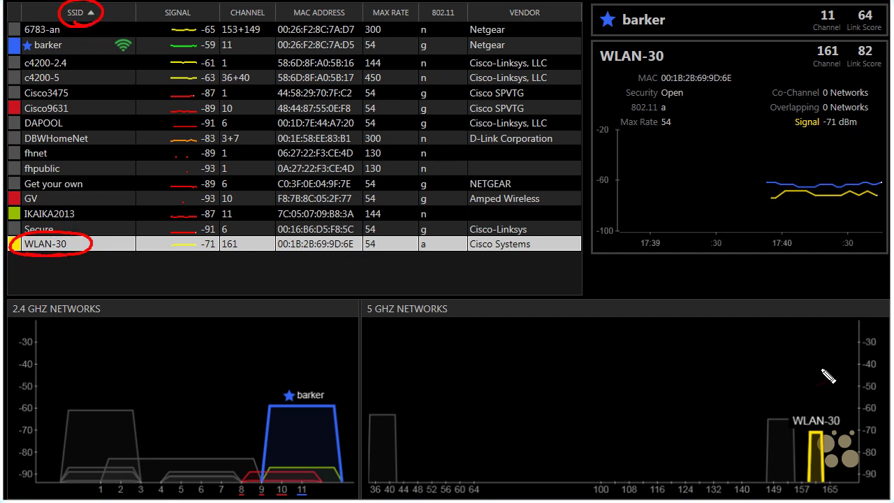
mouse_move(814, 353)
mouse_down()
mouse_move(821, 398)
mouse_move(826, 387)
mouse_up()
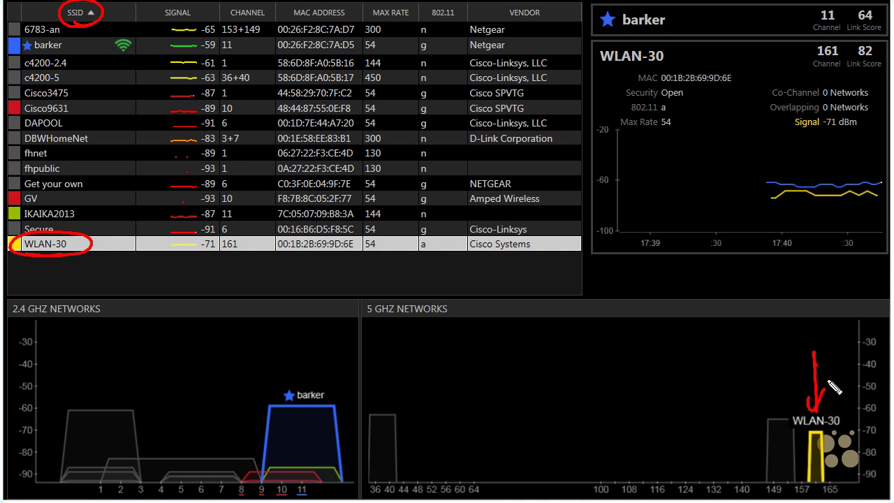
mouse_move(429, 18)
mouse_down()
mouse_move(465, 10)
mouse_move(429, 8)
mouse_up()
mouse_move(429, 260)
mouse_down()
mouse_move(447, 249)
mouse_move(437, 261)
mouse_up()
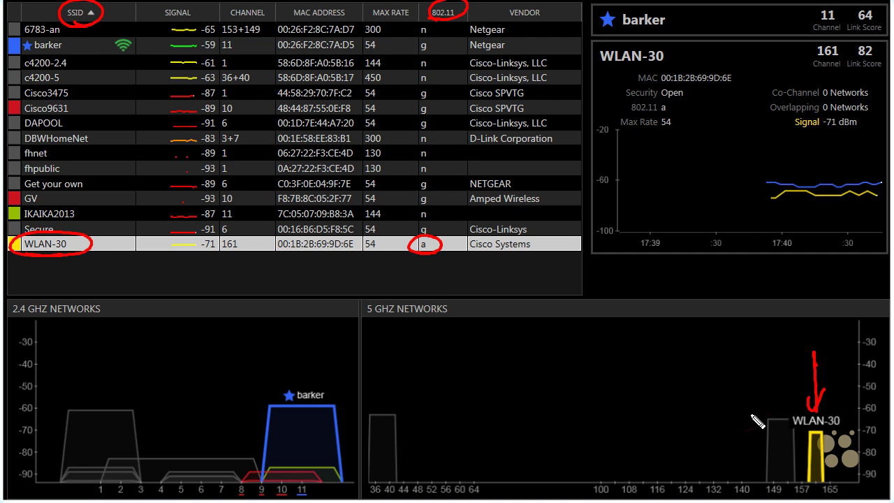
mouse_move(739, 402)
mouse_down()
mouse_move(760, 424)
mouse_move(746, 458)
mouse_move(763, 439)
mouse_move(776, 435)
mouse_move(772, 454)
mouse_move(777, 447)
mouse_up()
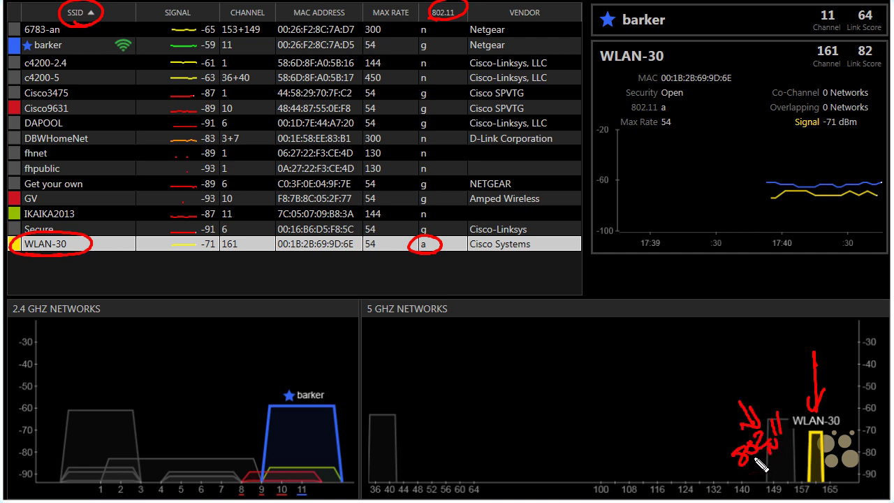
drag(832, 440, 845, 423)
drag(243, 237, 241, 254)
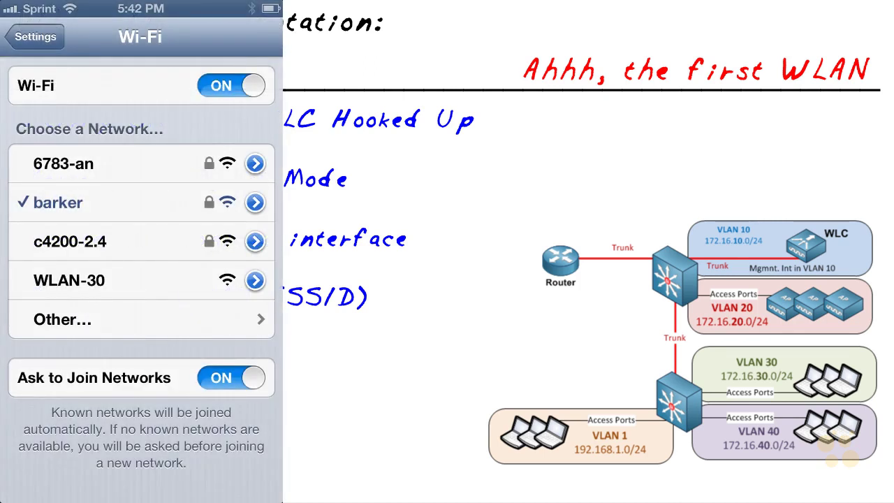
Step: Circle WLAN-30 in the phone's Wi-Fi network list
mouse_move(70, 257)
mouse_down()
mouse_move(3, 276)
mouse_move(56, 309)
mouse_move(143, 283)
mouse_move(28, 255)
mouse_up()
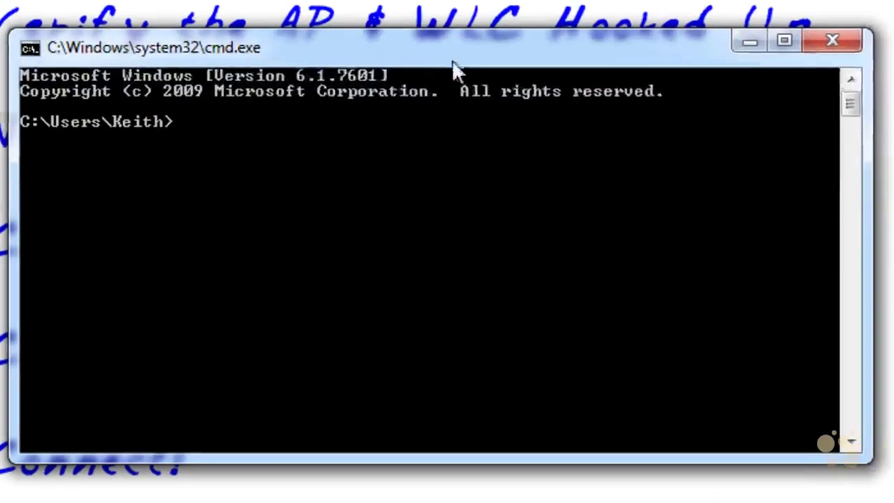
Step: Run ipconfig in Command Prompt to show the PC's address, 192.168.1.47
text(ipconfig)
key(Return)
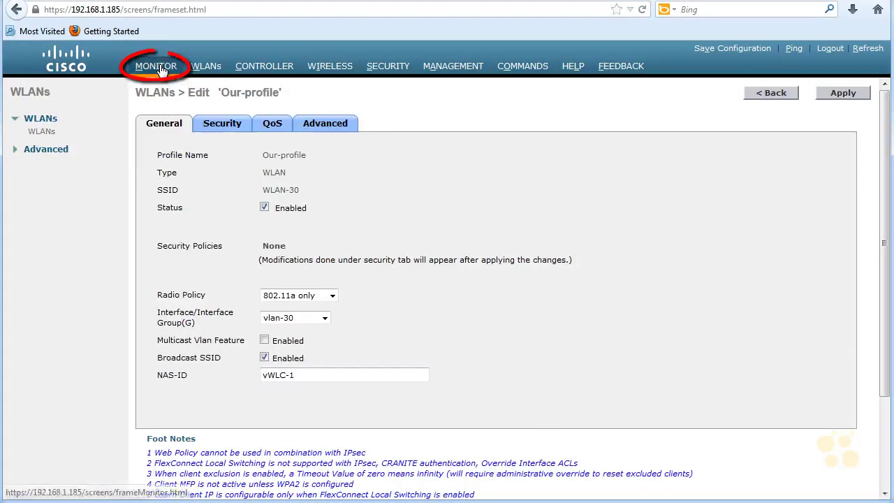
Step: Open the iPhone's entry under Monitor > Clients to see it on WLAN-30 at 172.16.30.6, vlan-30
click(157, 67)
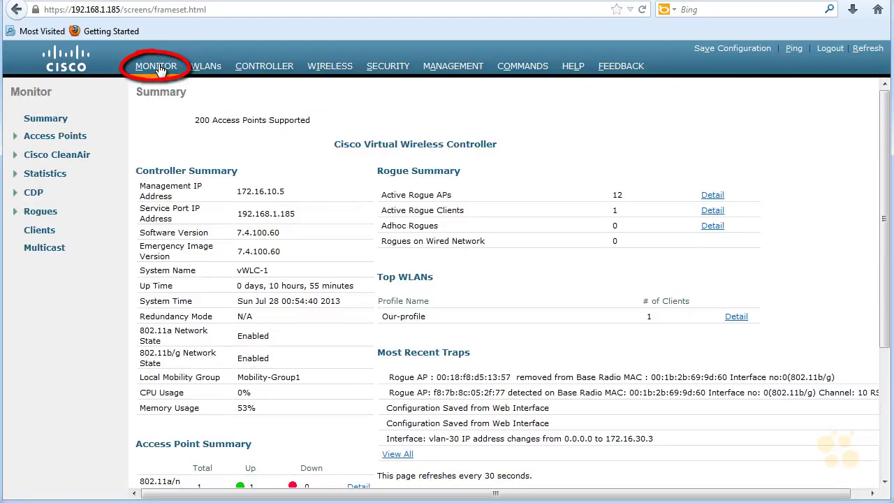
click(40, 231)
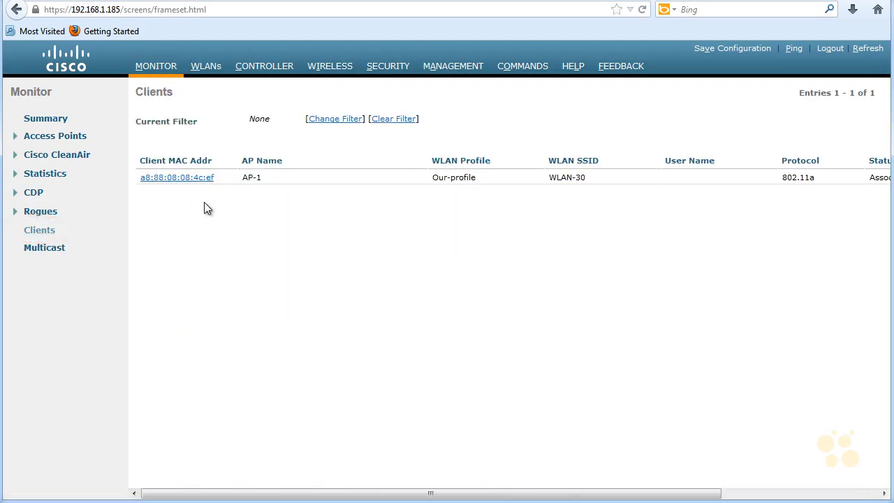
drag(322, 493, 487, 500)
drag(587, 493, 430, 493)
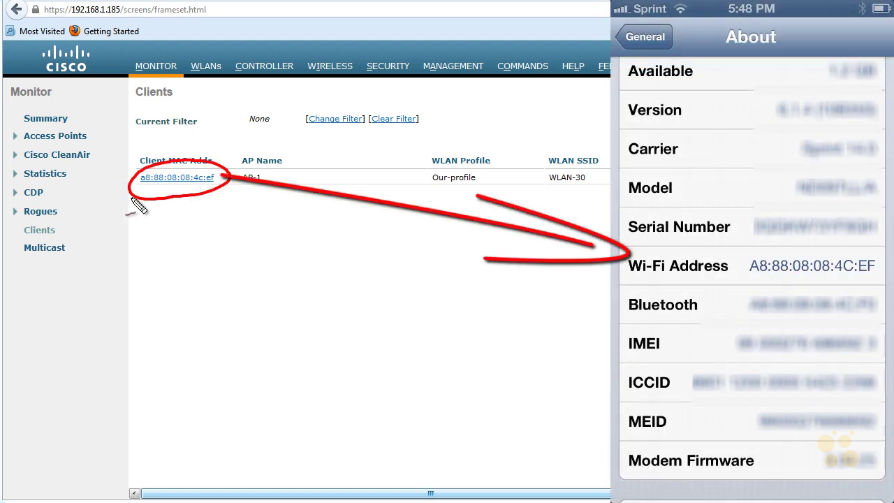
click(172, 179)
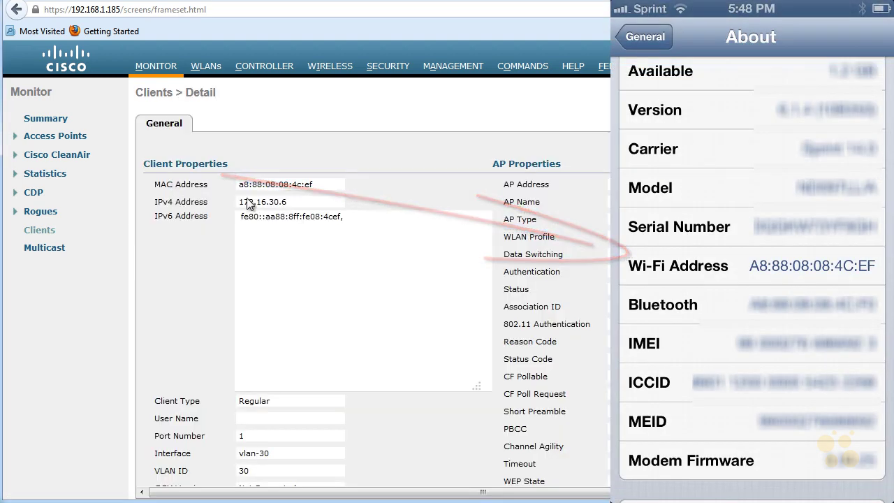